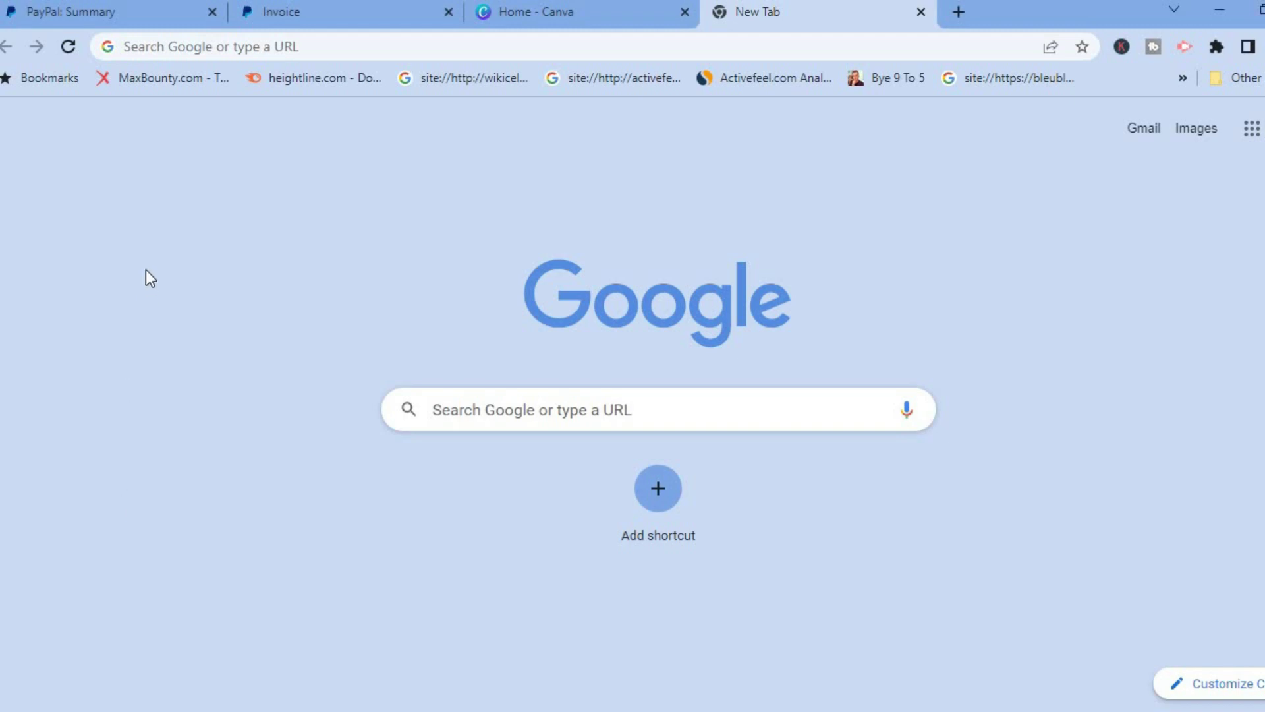
Return to the PayPal Summary dashboard and expand More to reveal Create an invoice.
click(102, 10)
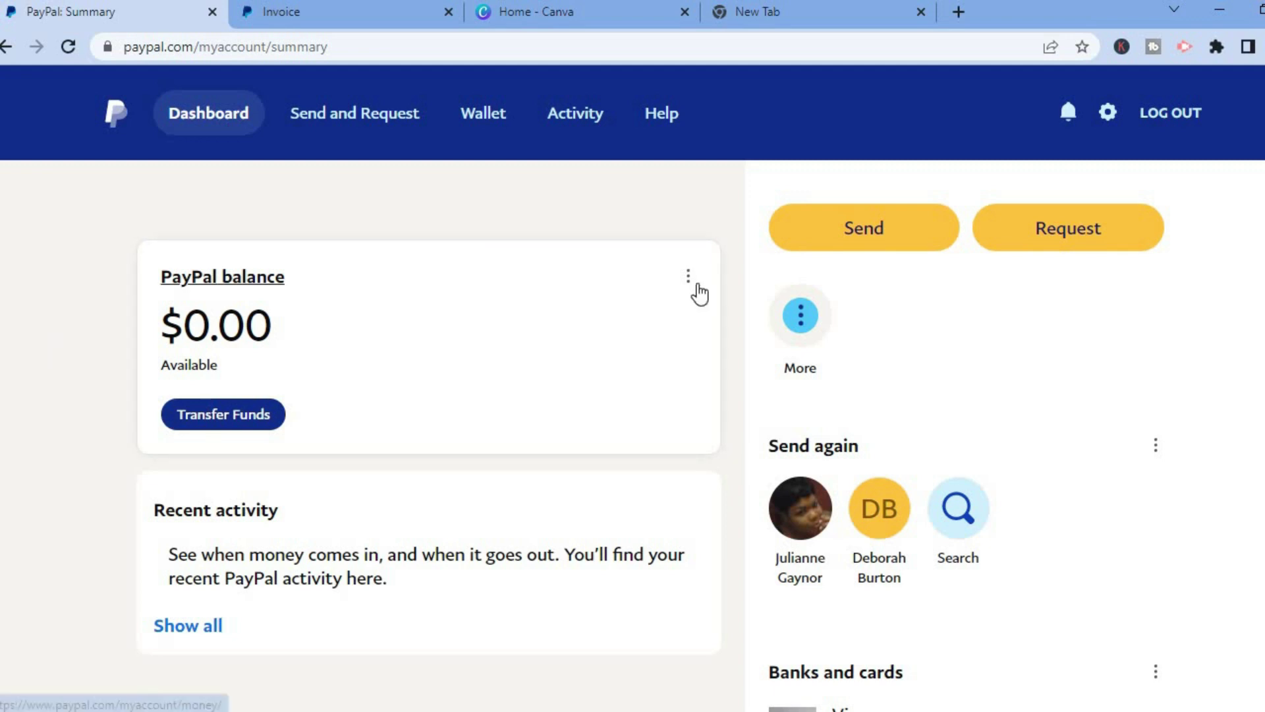
click(801, 318)
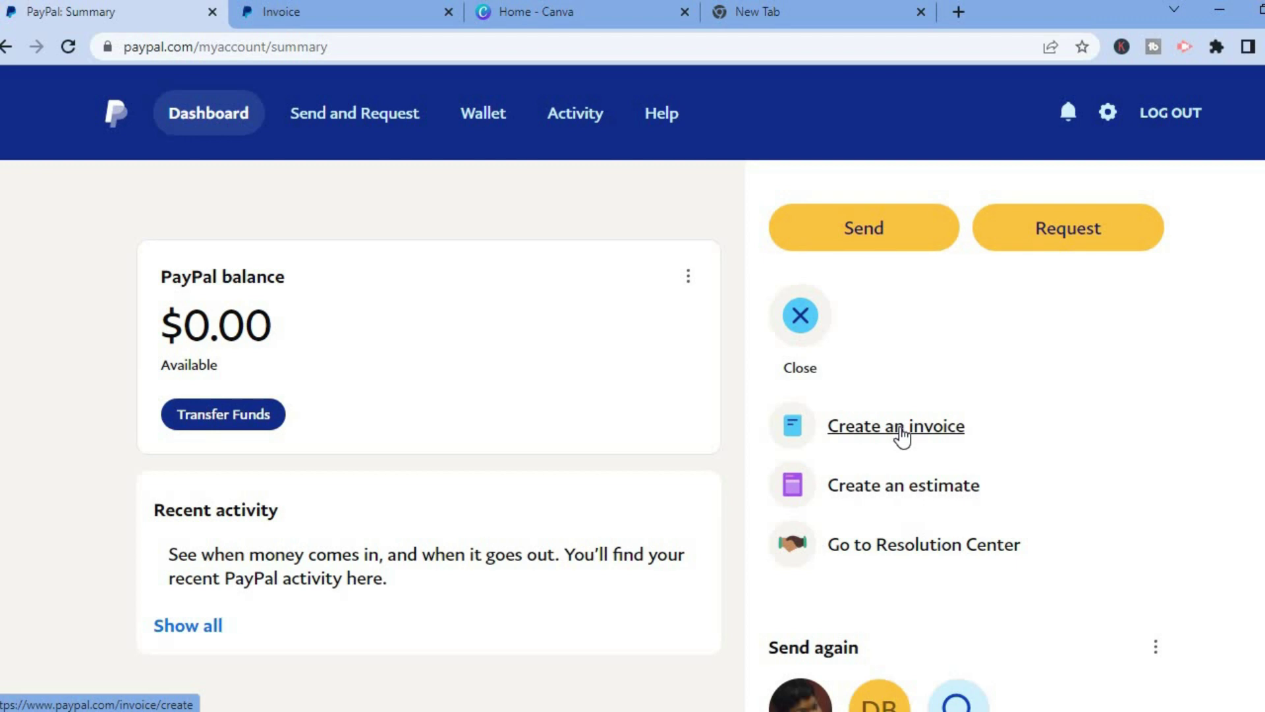
Open the blank New invoice #(0001) form and select the Bill to customer field.
click(306, 9)
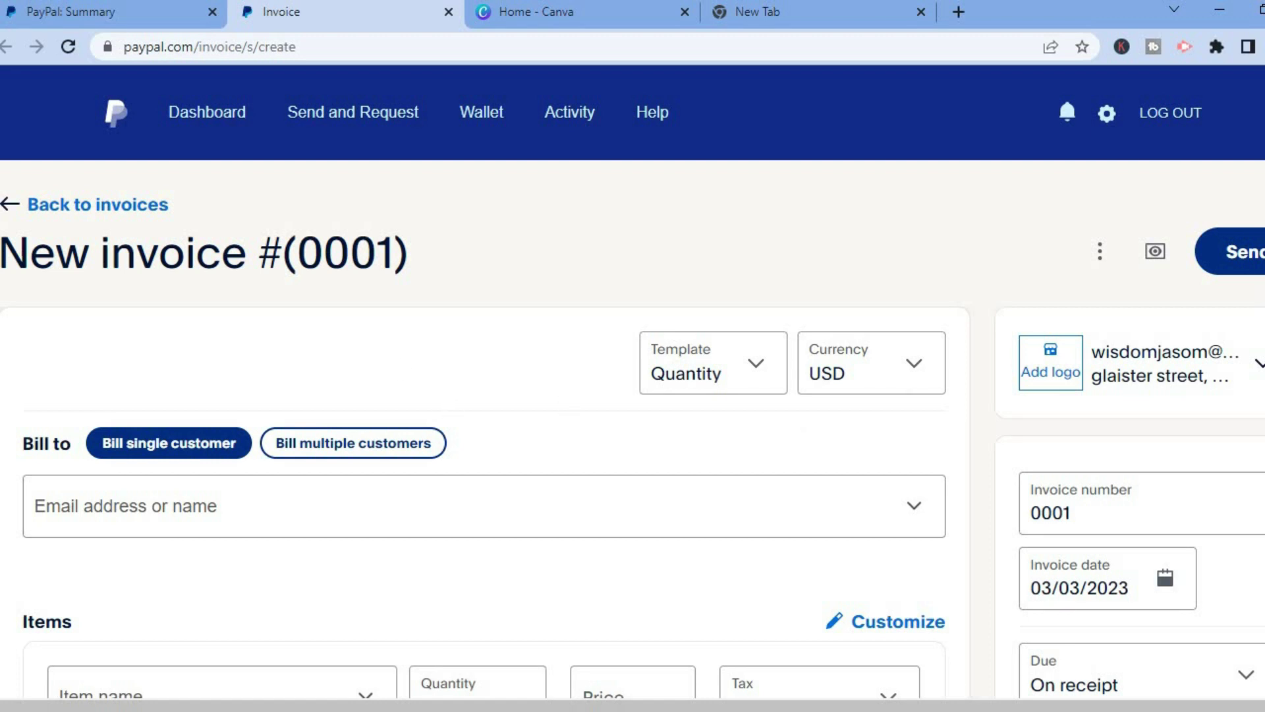
scroll(517, 404, down, 2)
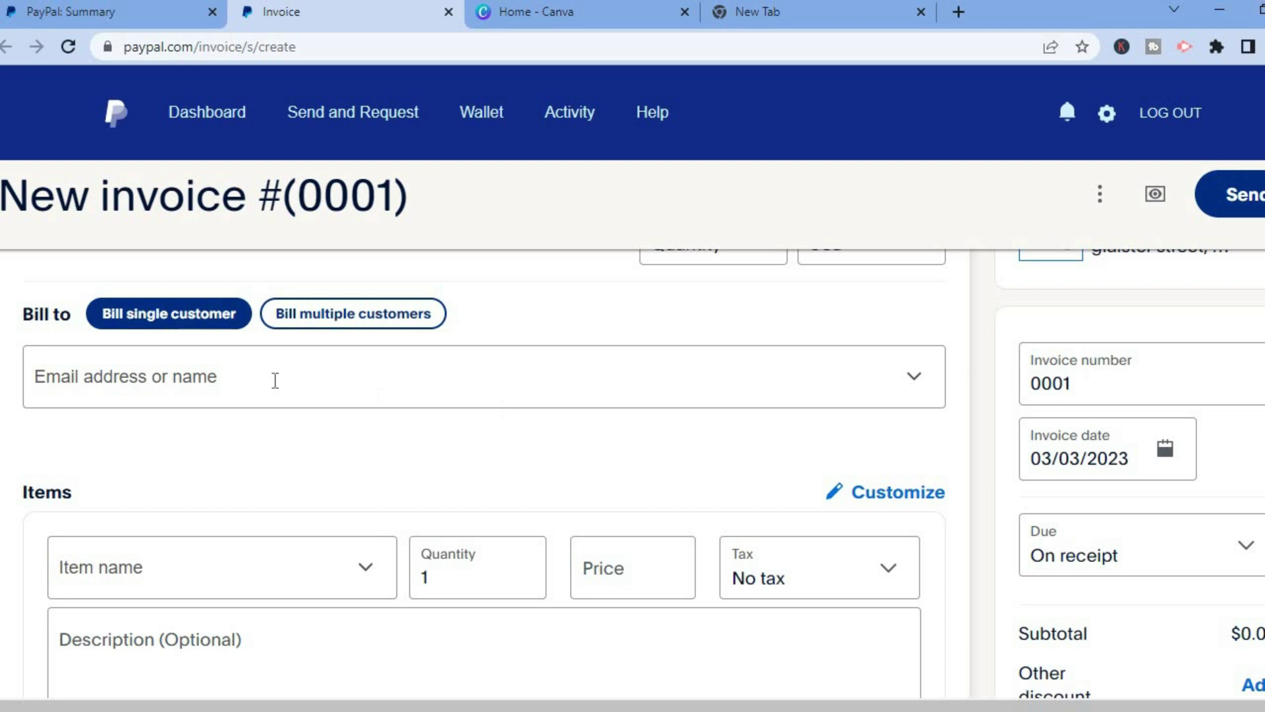
click(420, 374)
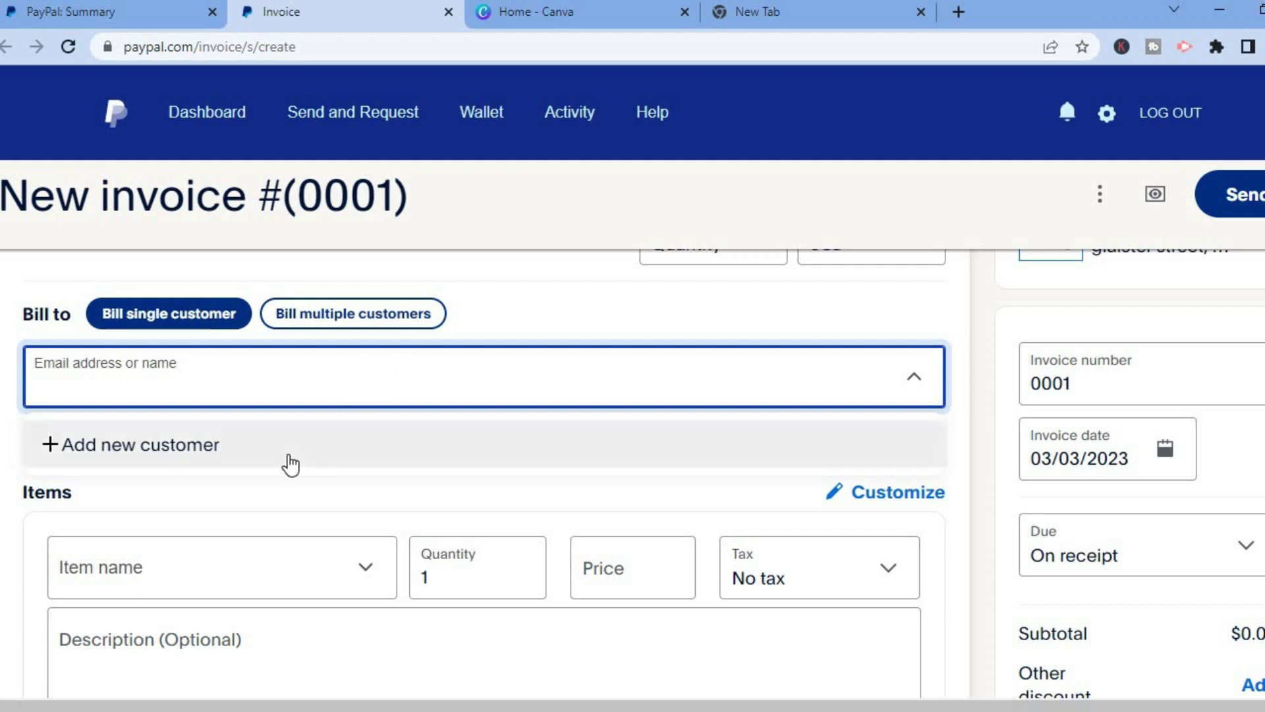
click(136, 453)
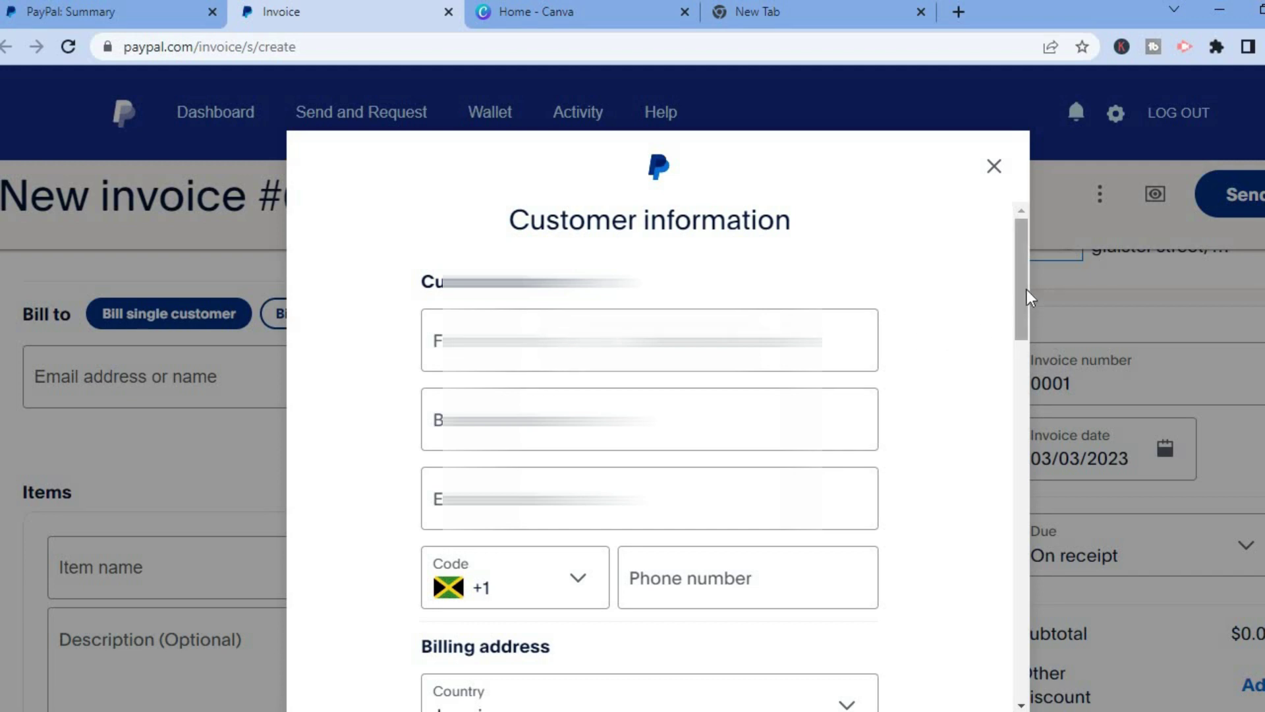
scroll(1022, 311, down, 5)
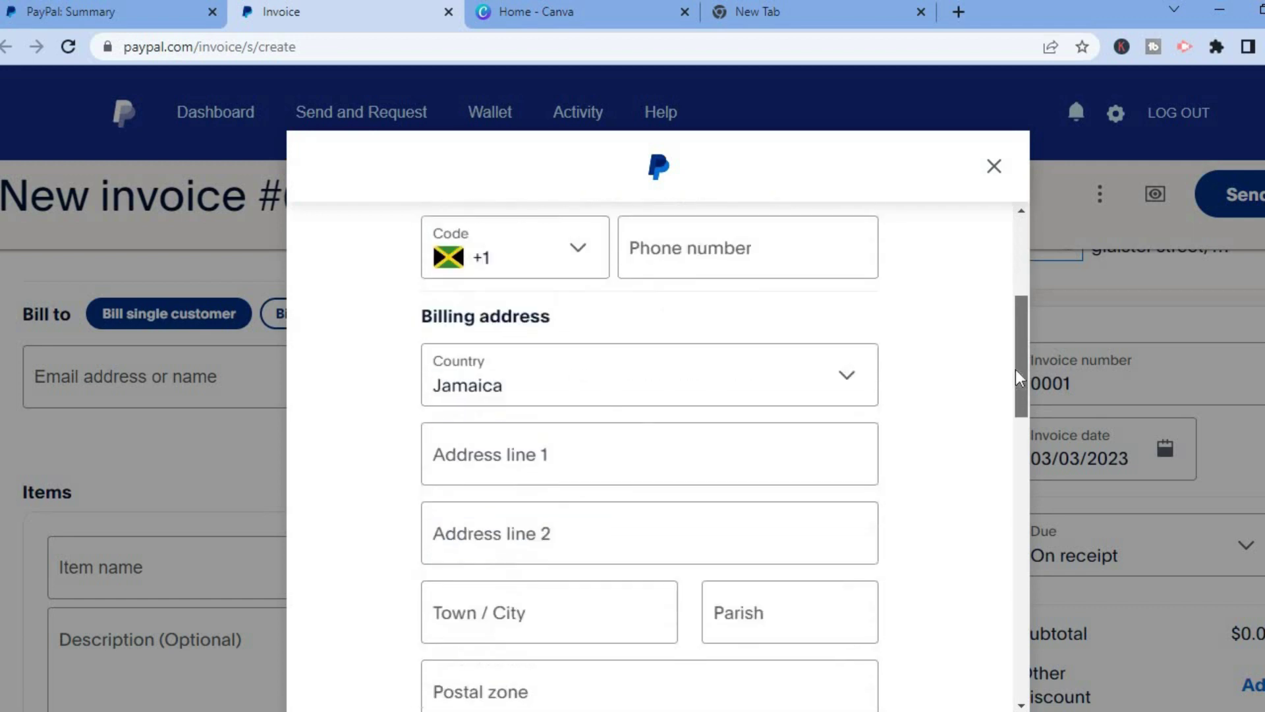
scroll(1014, 333, up, 2)
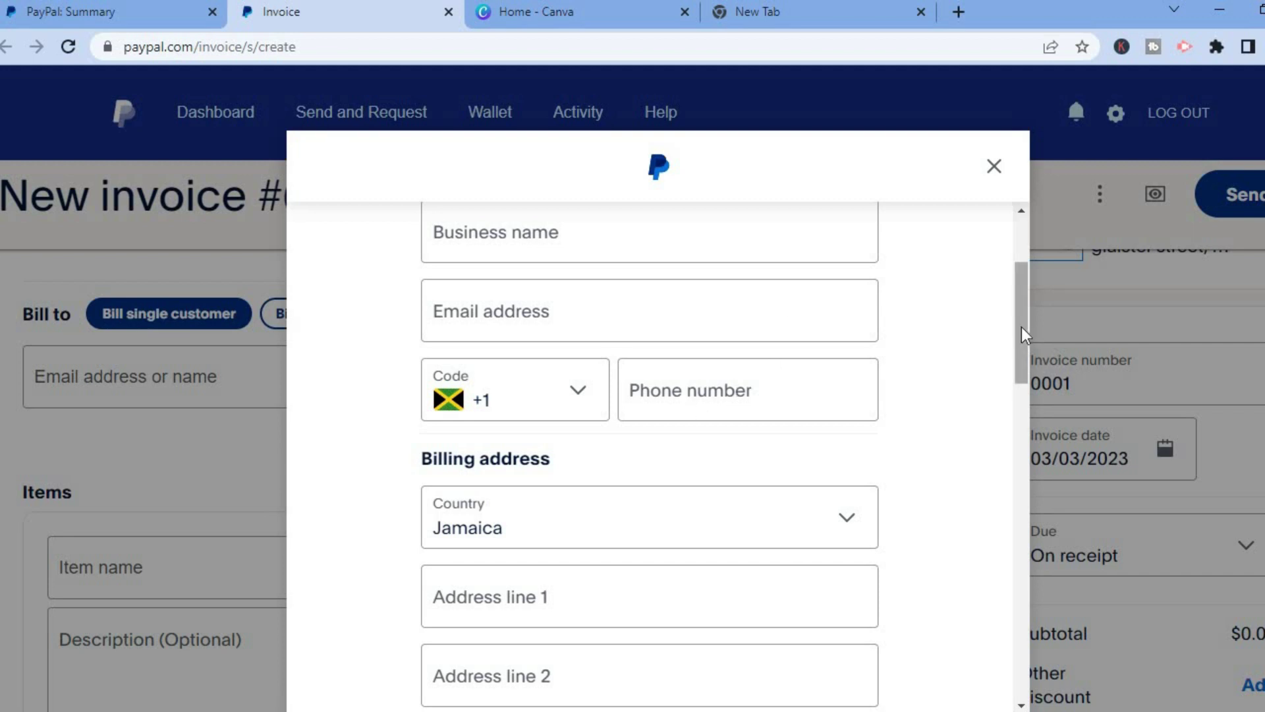
drag(1019, 339, 1007, 488)
scroll(1007, 488, down, 5)
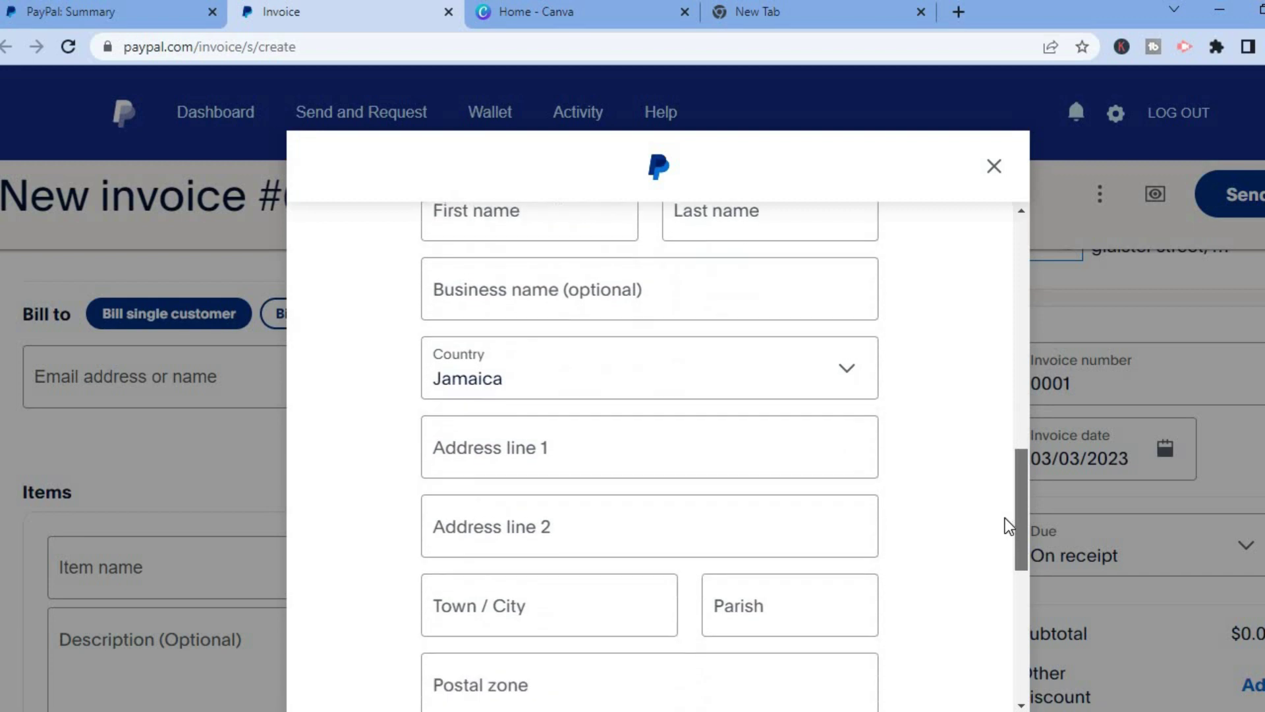
click(997, 169)
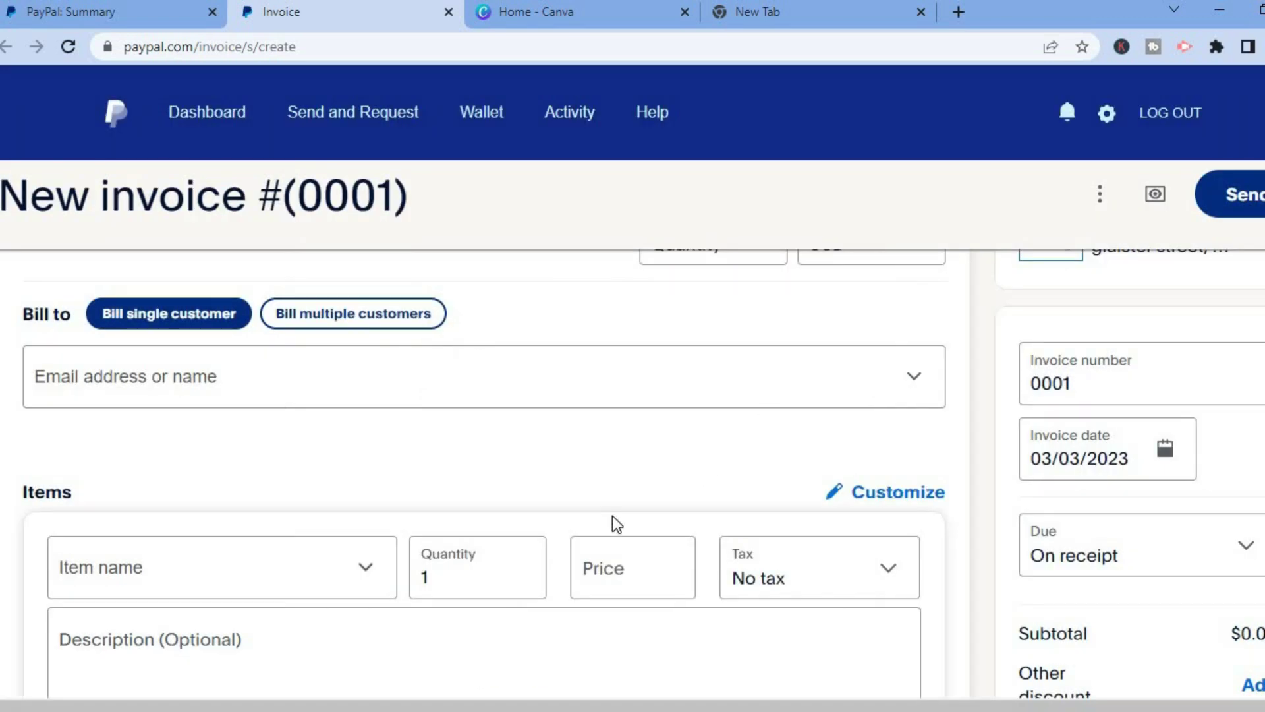
Add an item named 'test' priced at 200 with No tax, for a $200.00 subtotal.
scroll(384, 483, down, 2)
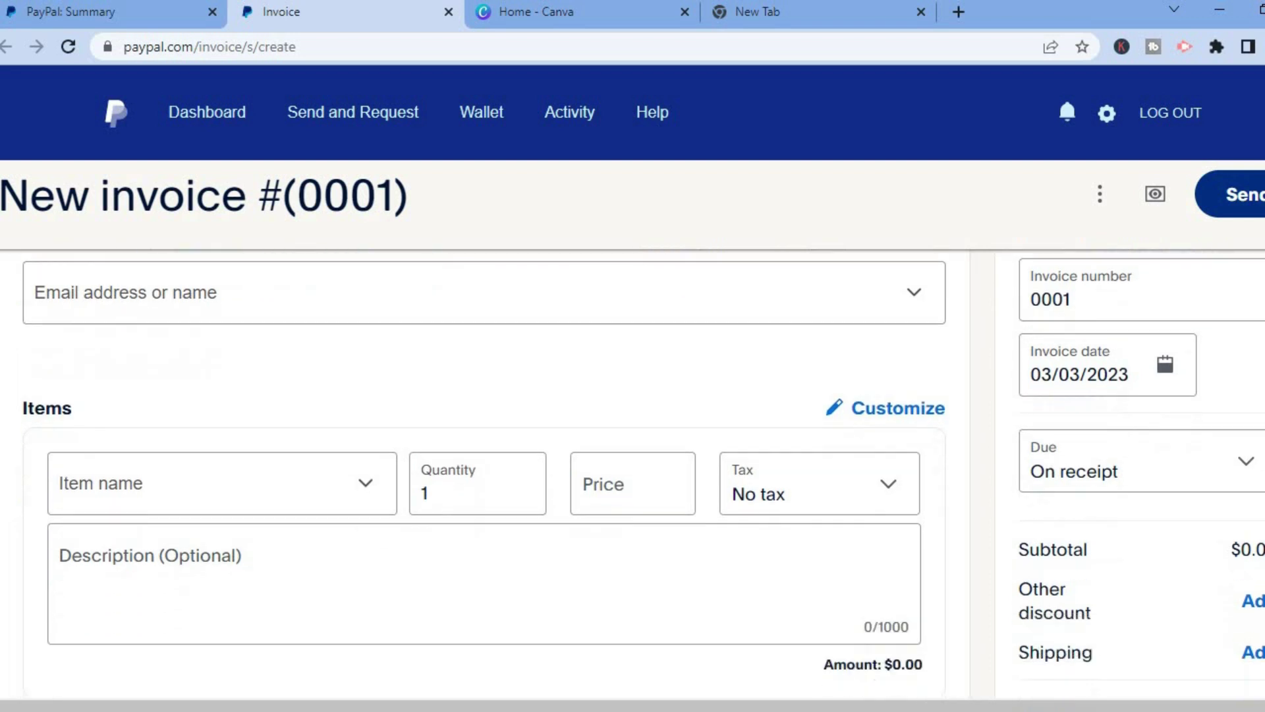
click(310, 467)
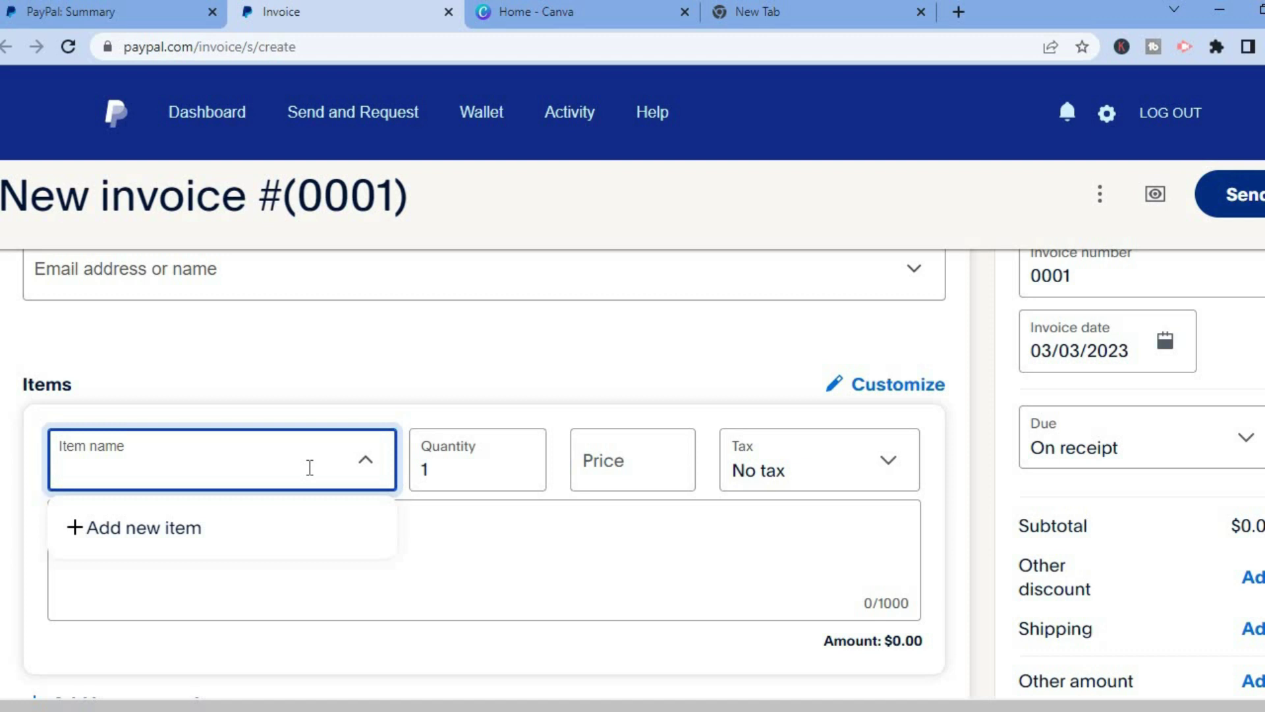
text(test)
click(592, 468)
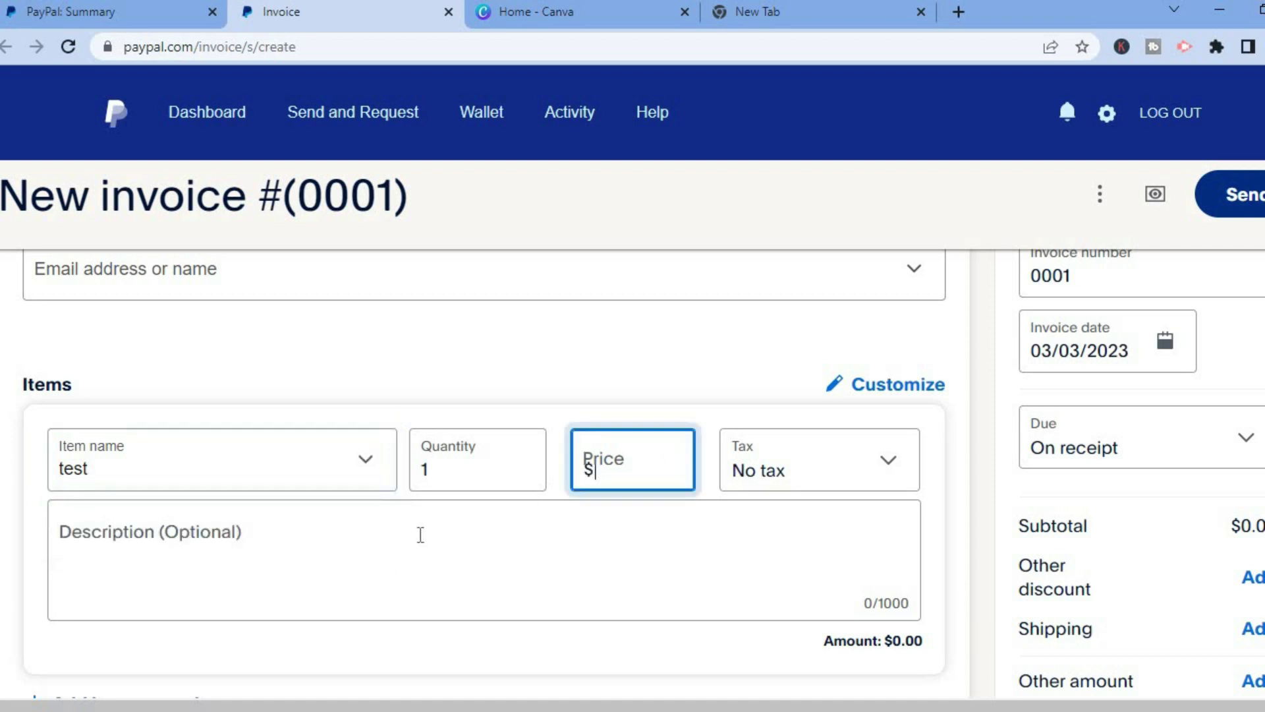
text(200)
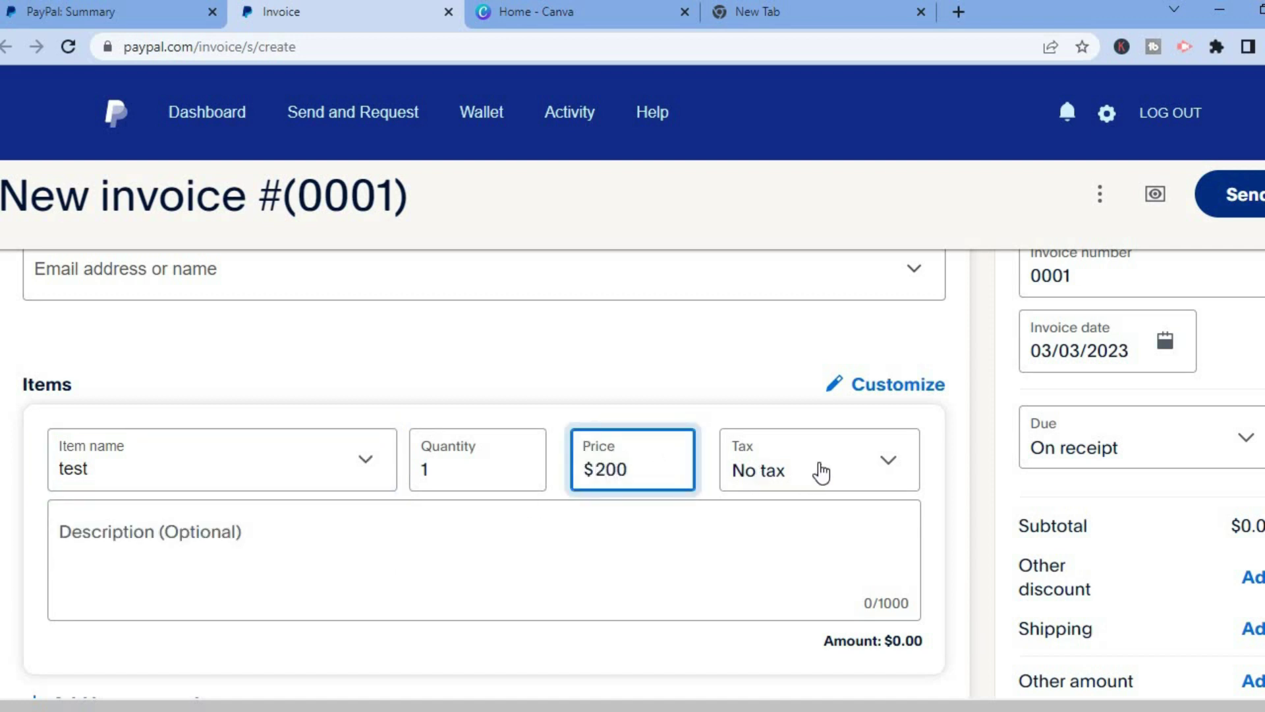
click(821, 472)
click(821, 472)
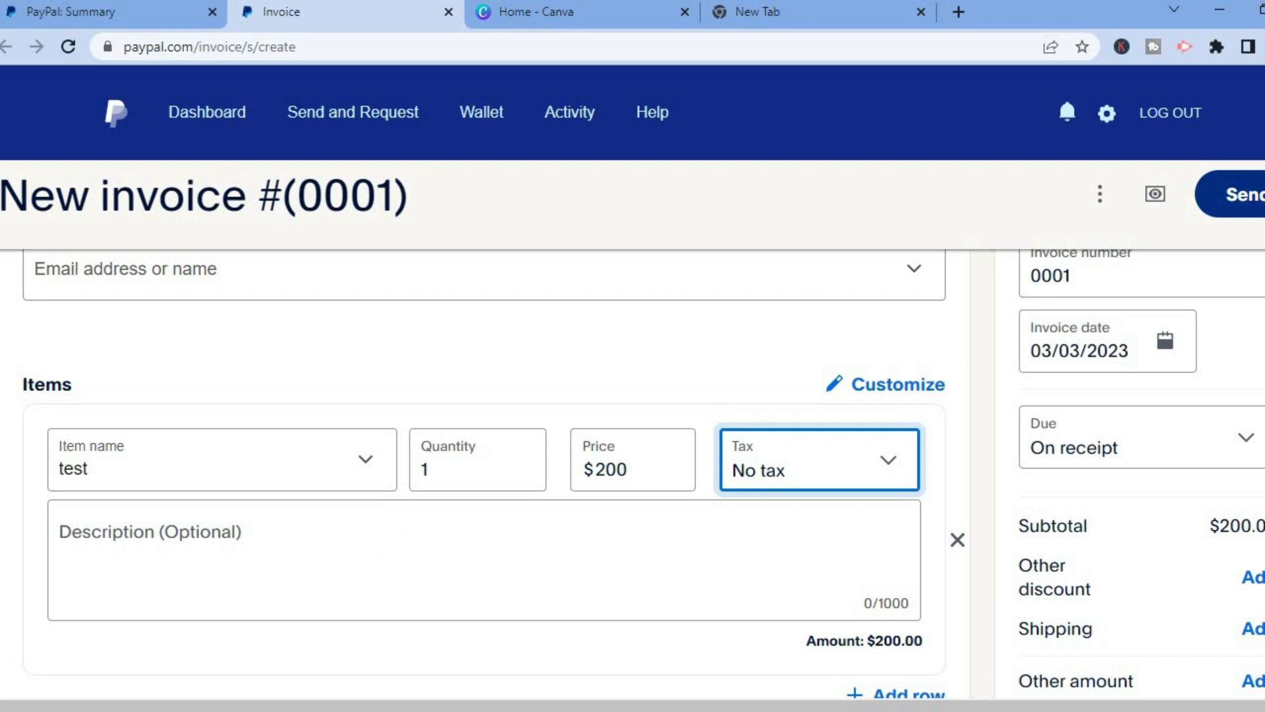
Enter the customer's name in the Bill to field.
scroll(782, 330, up, 2)
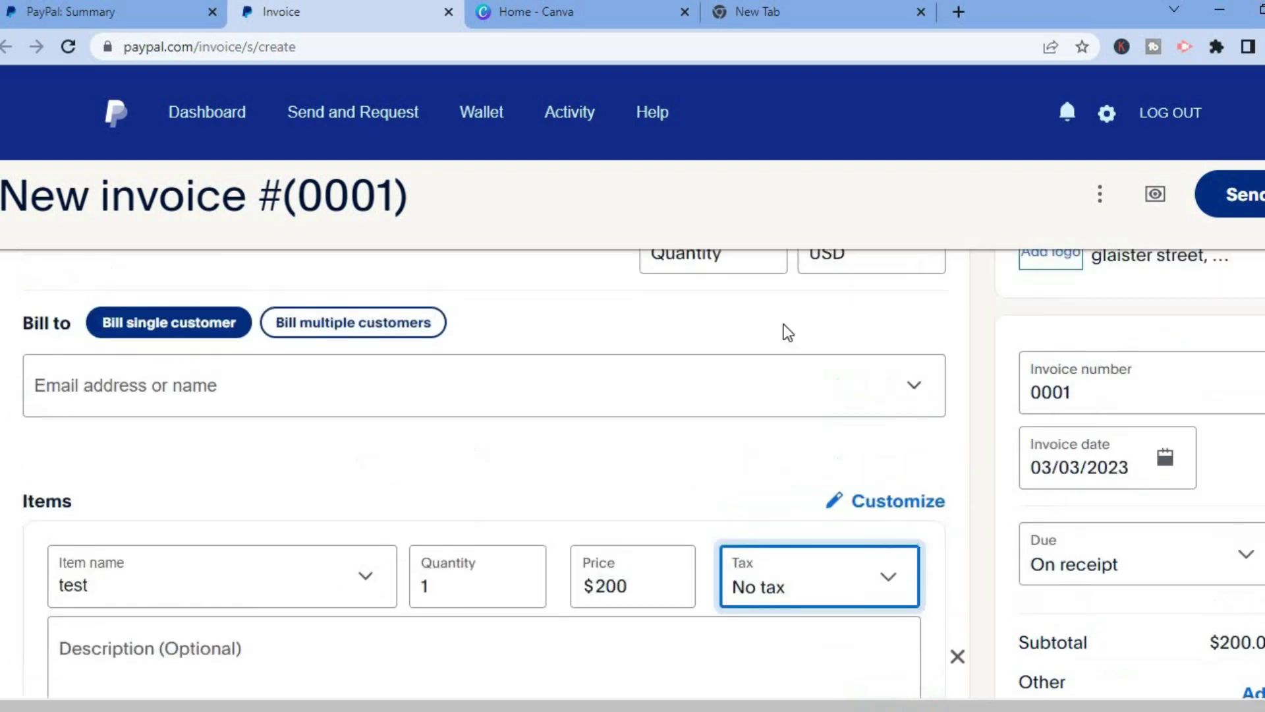
click(499, 405)
text(jason)
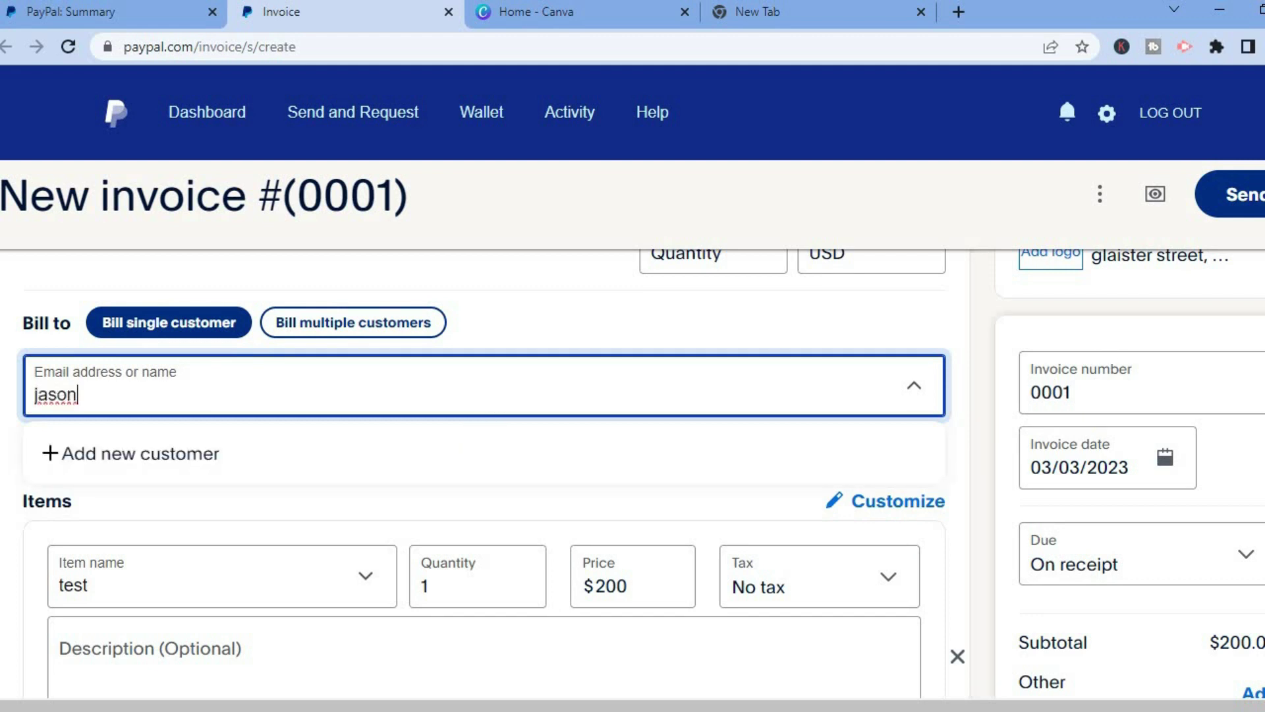
Add a second item row, then remove the extra empty row.
scroll(484, 461, down, 3)
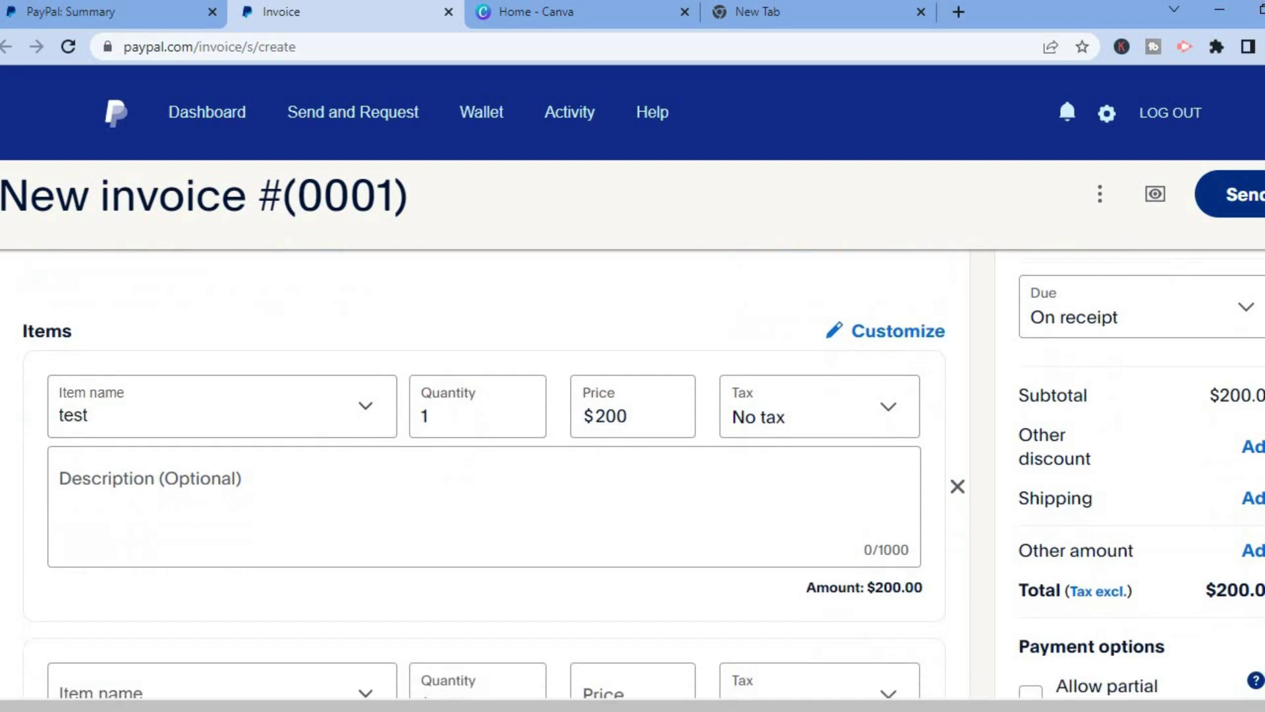
scroll(859, 446, down, 8)
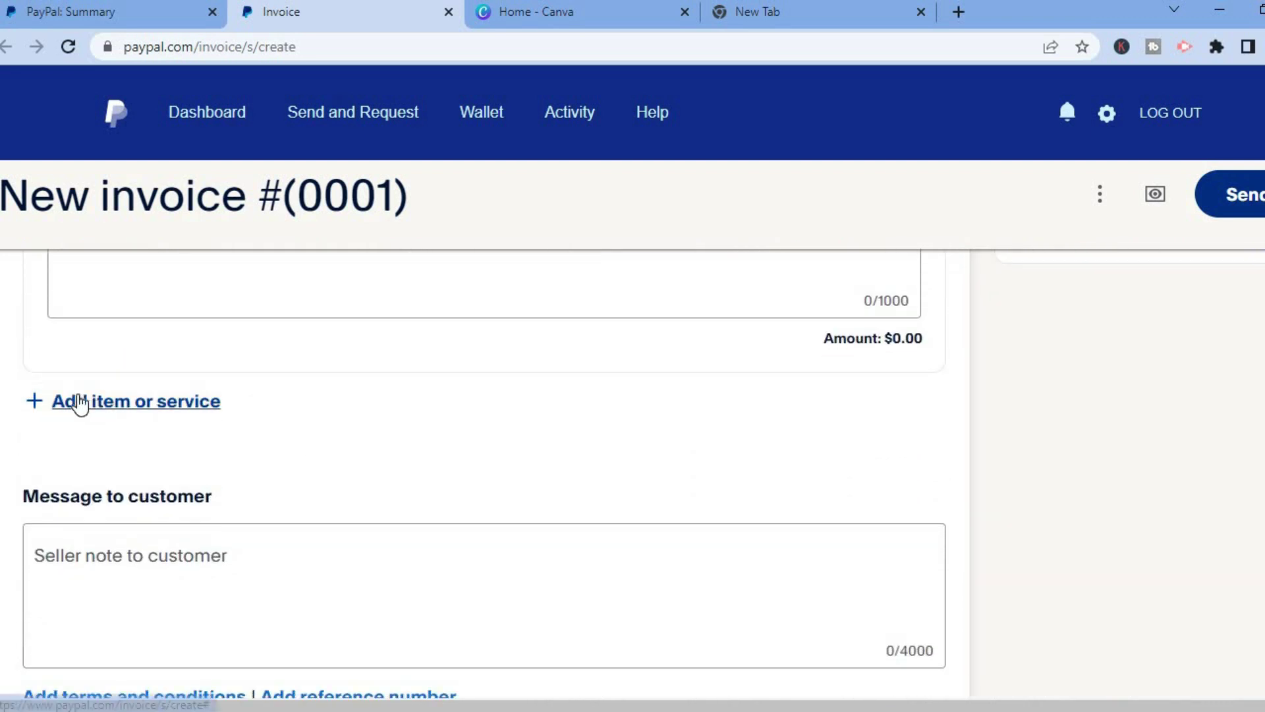
click(131, 402)
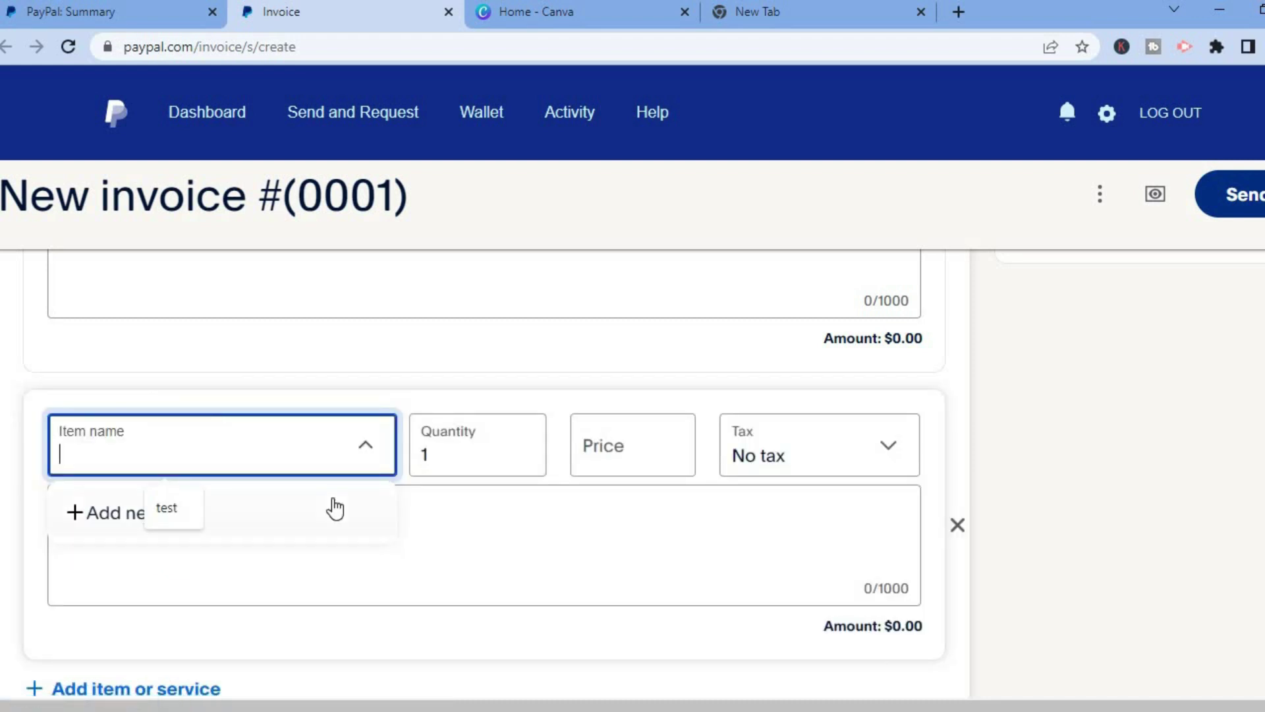
click(960, 528)
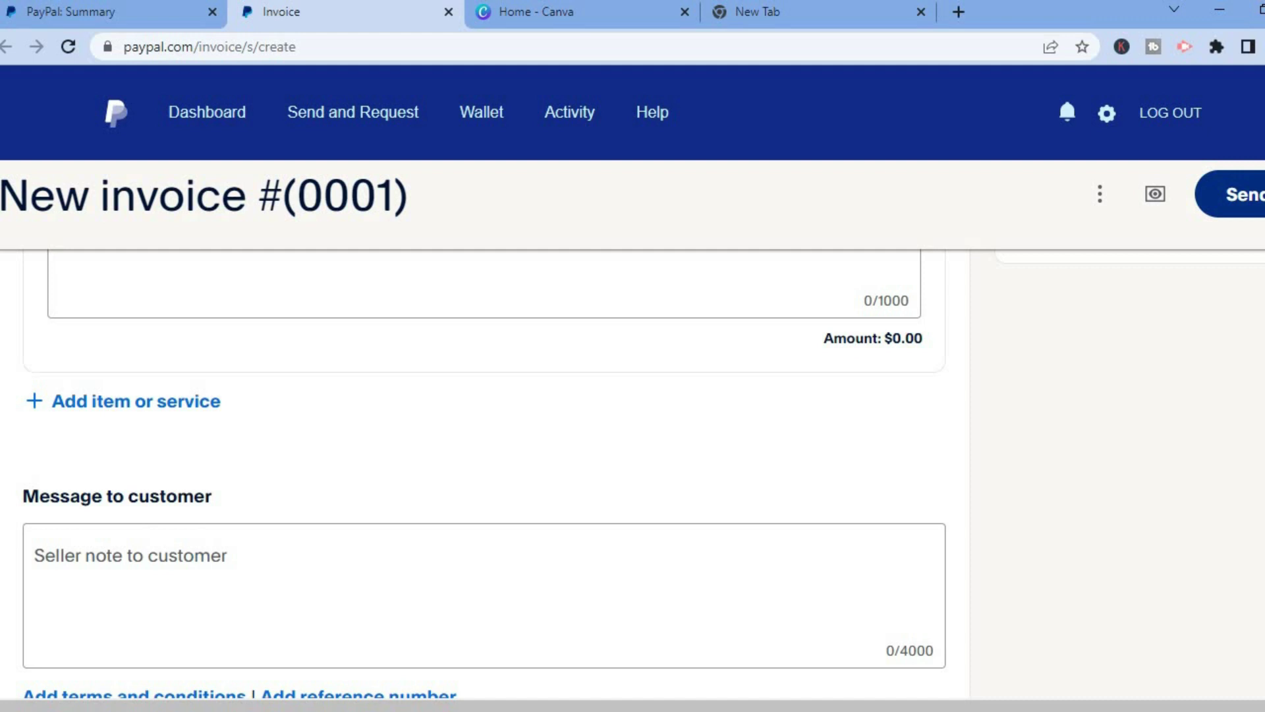
Write 'thank you' as the message to the customer.
scroll(729, 418, down, 3)
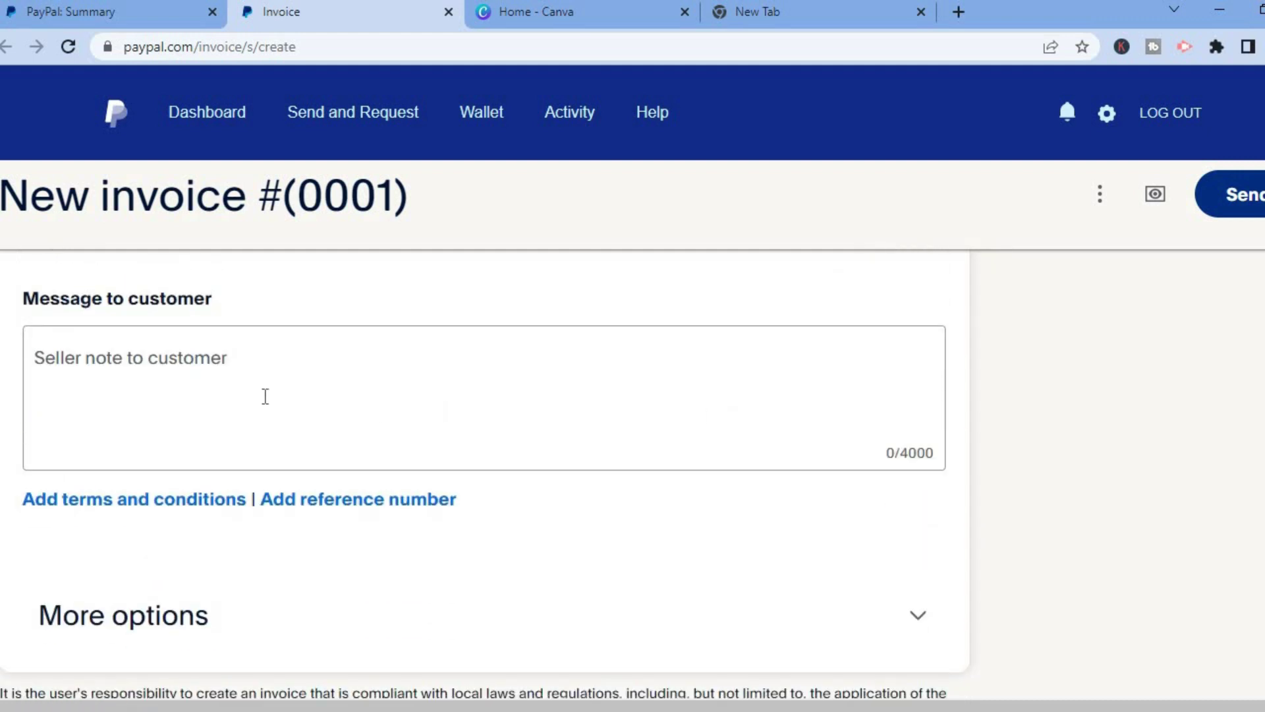
click(269, 365)
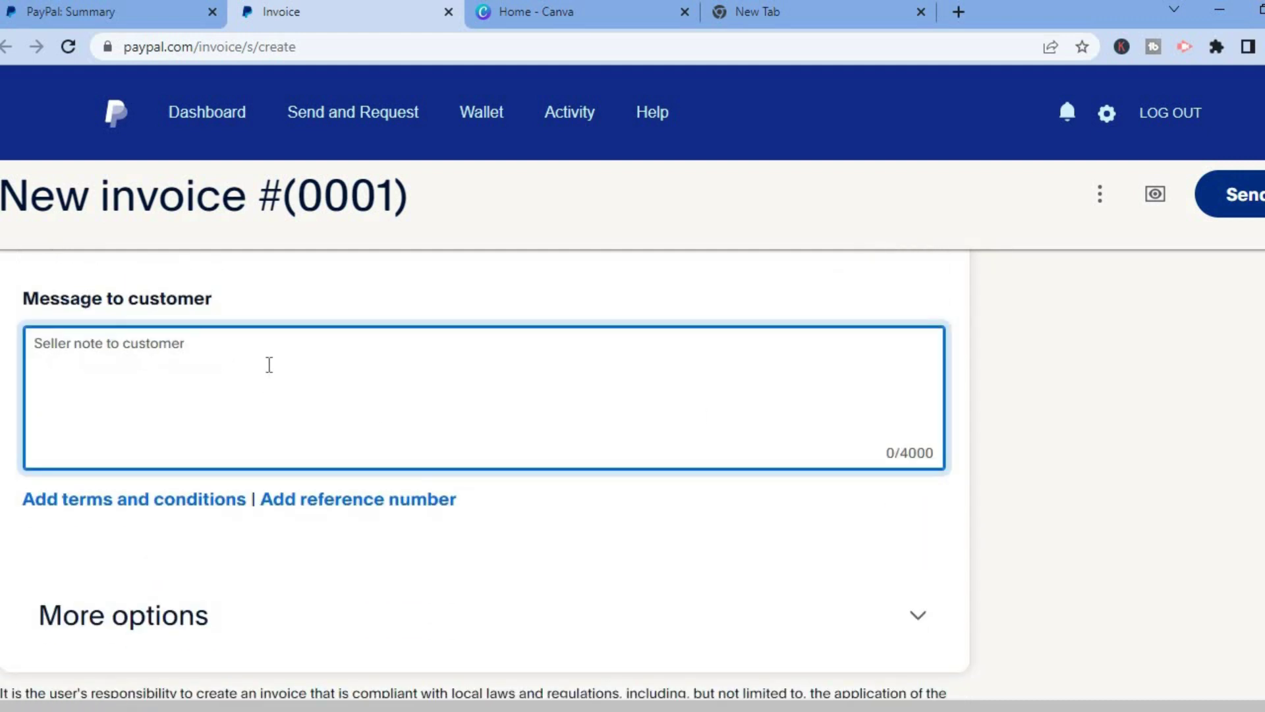
text(than)
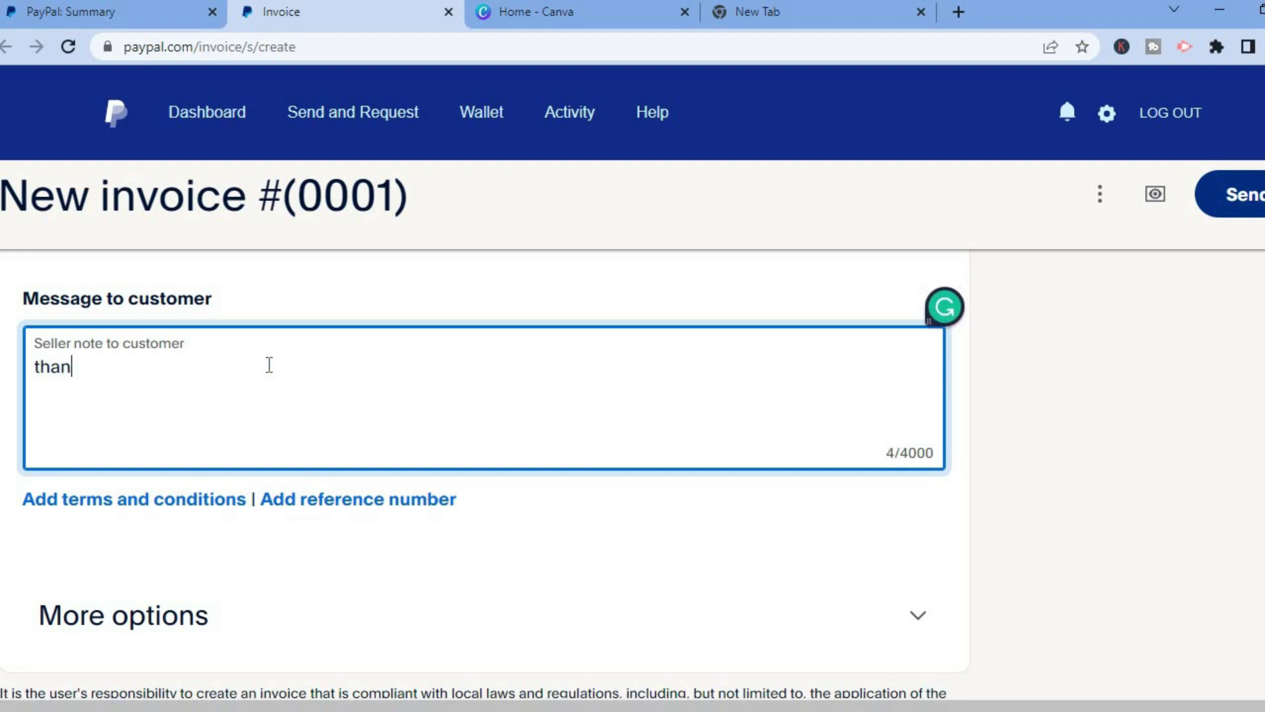
text(k you)
scroll(269, 365, up, 5)
scroll(481, 474, up, 8)
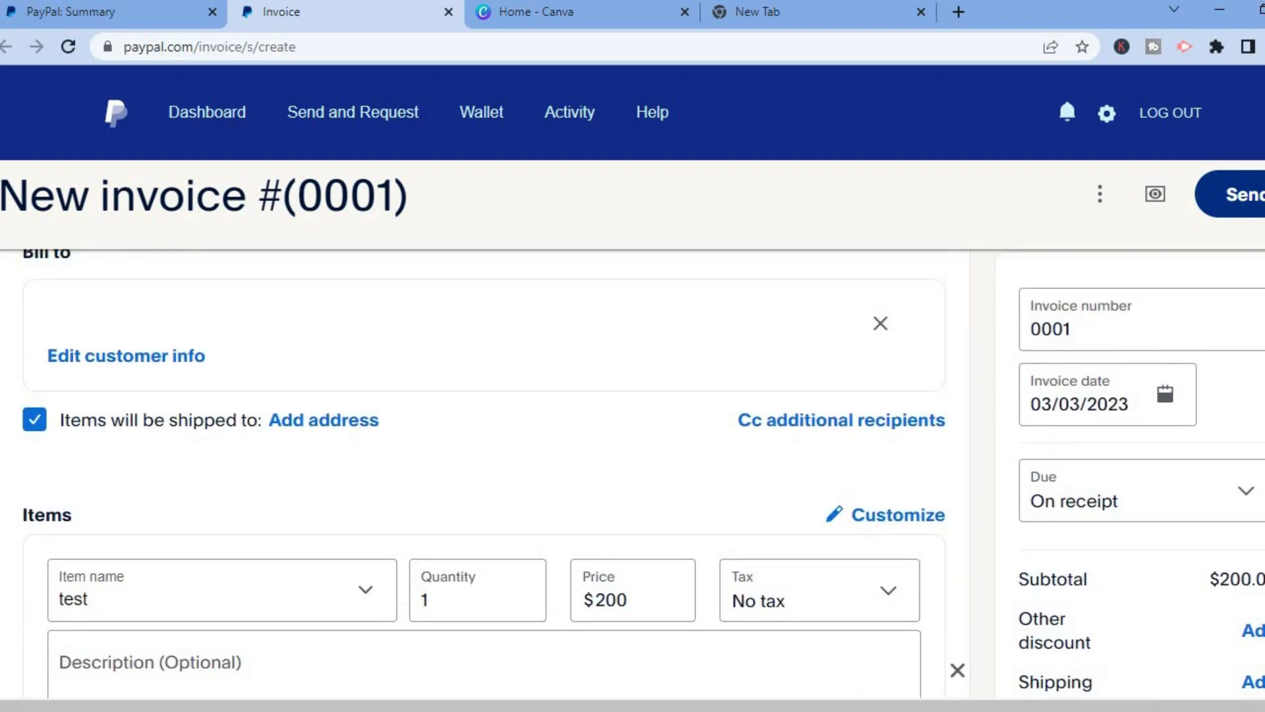
scroll(1070, 505, down, 1)
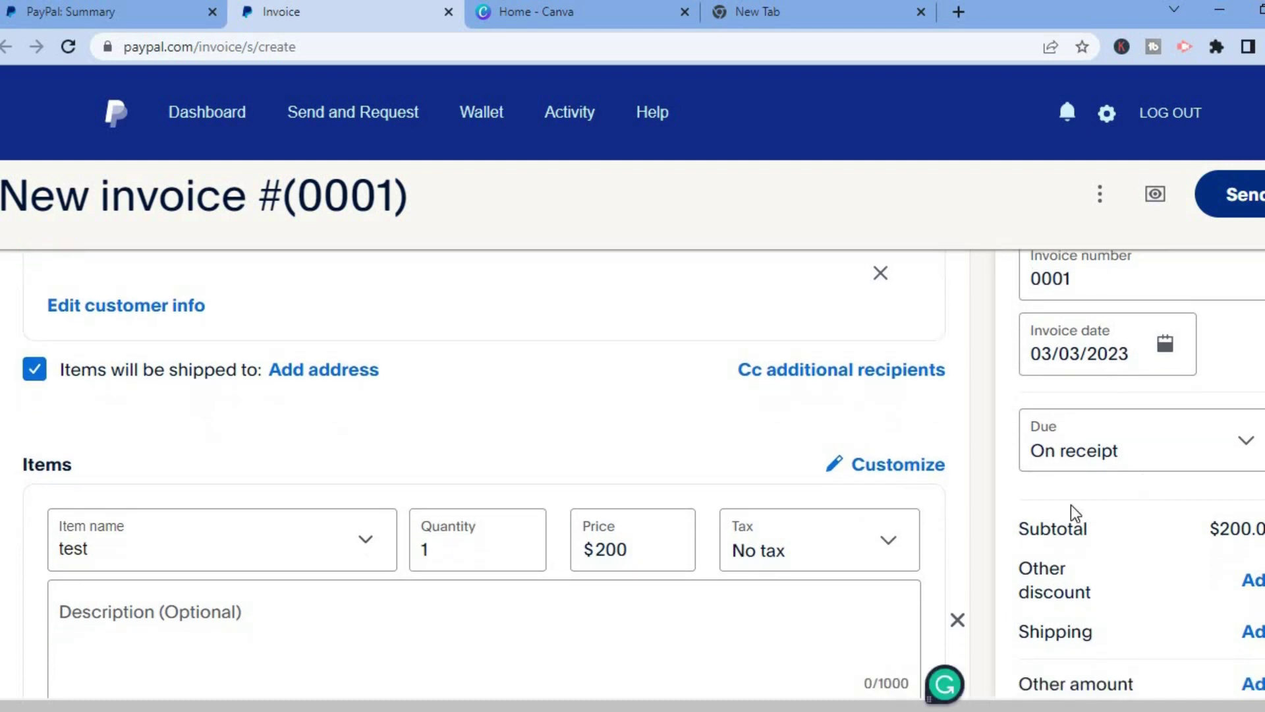
click(1097, 454)
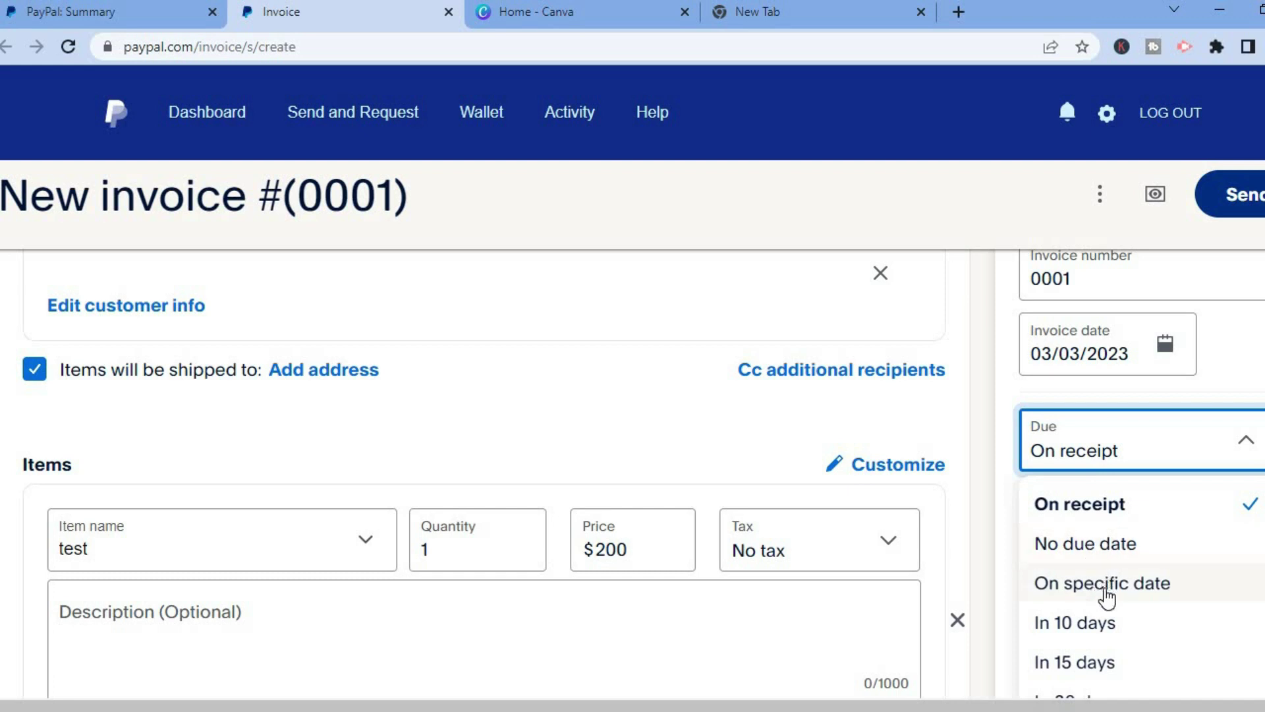
scroll(1165, 440, down, 4)
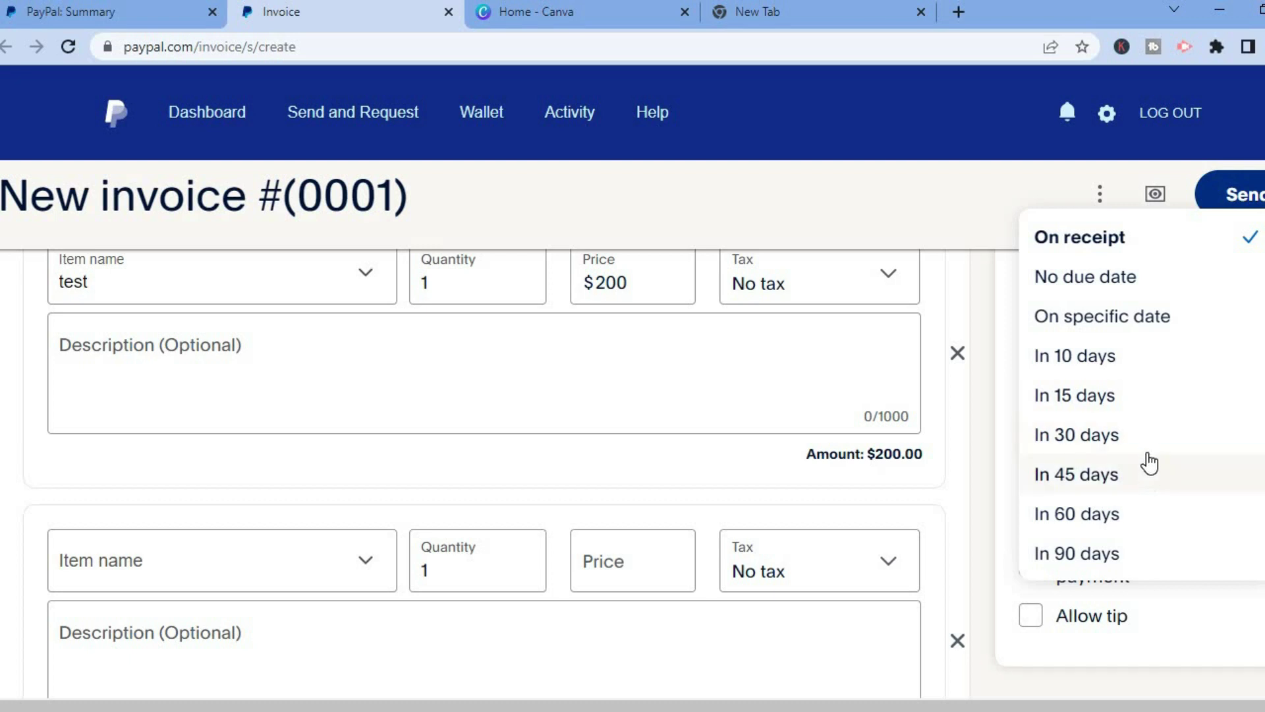
click(1124, 239)
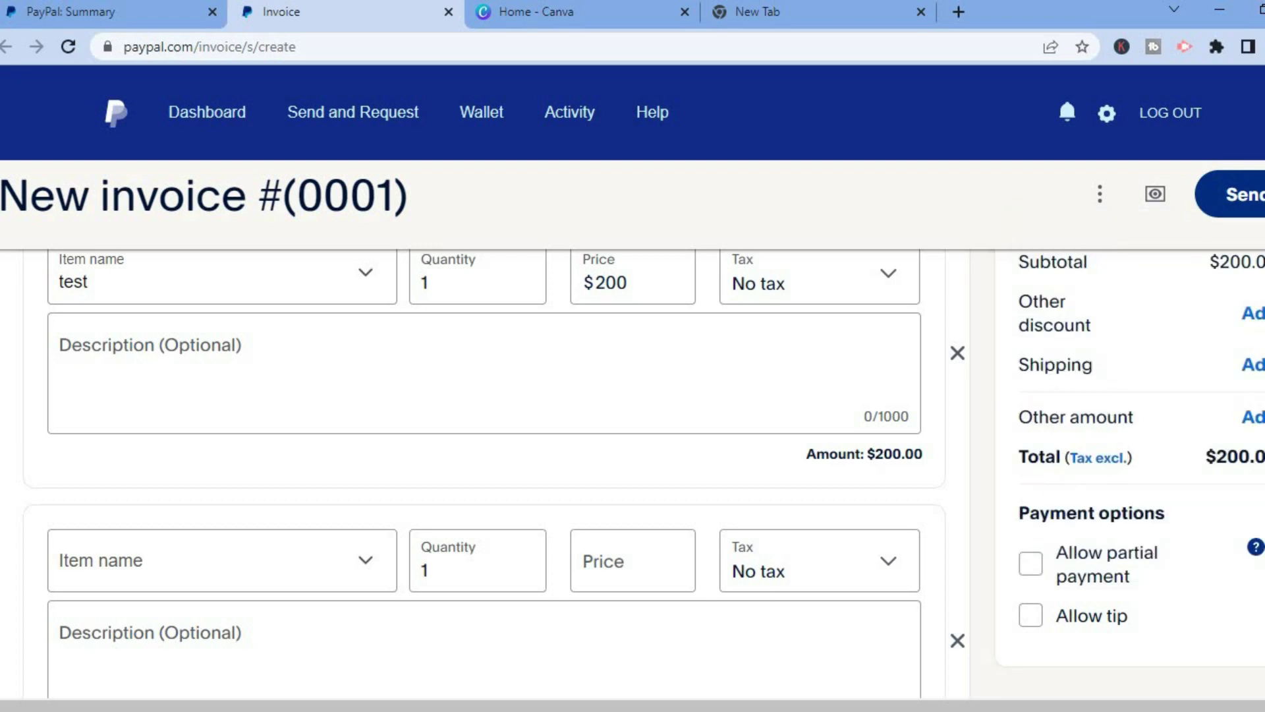
scroll(495, 475, up, 3)
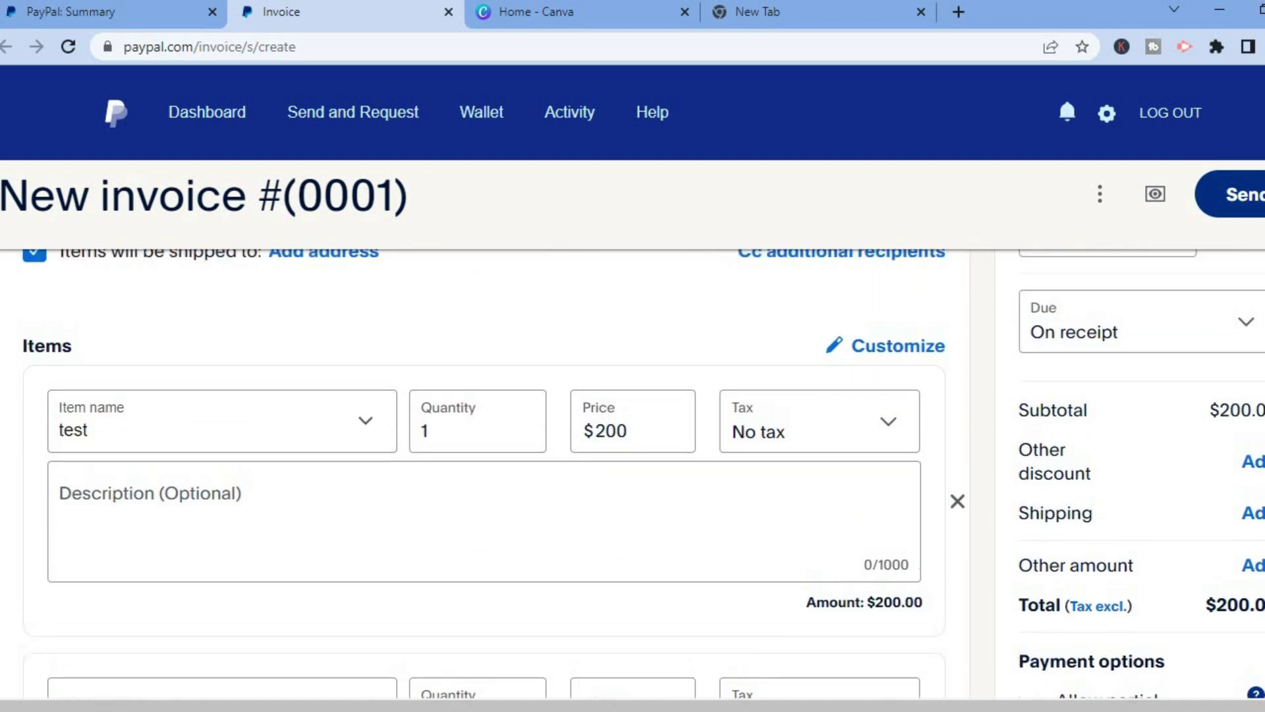
scroll(1146, 442, down, 1)
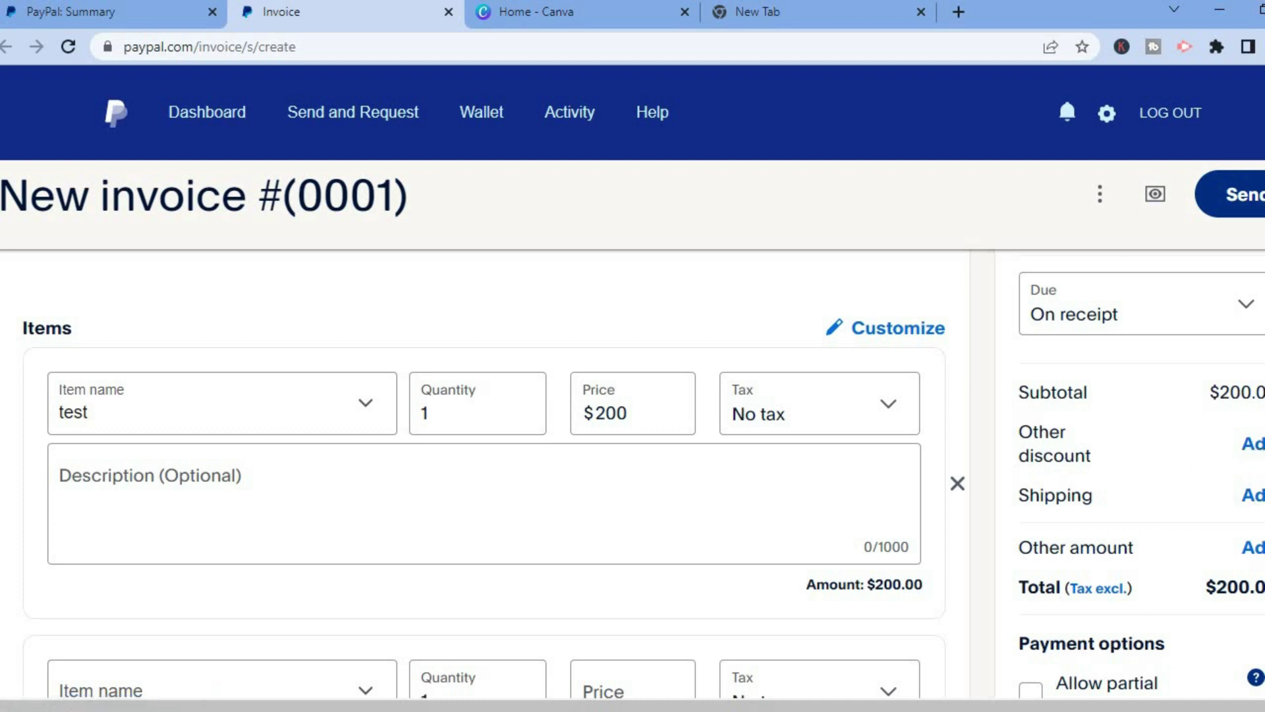
Enable Allow partial payment with a $100 minimum due and turn on Allow tip.
scroll(1108, 427, down, 4)
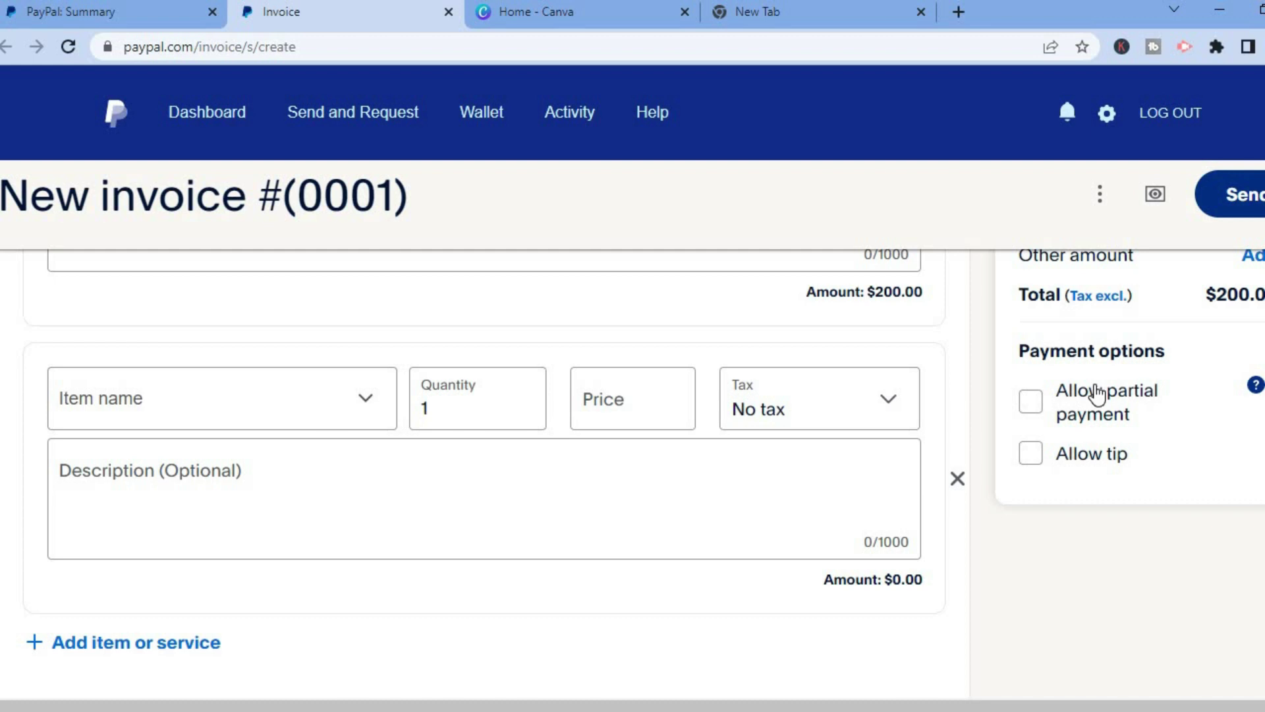
click(1040, 410)
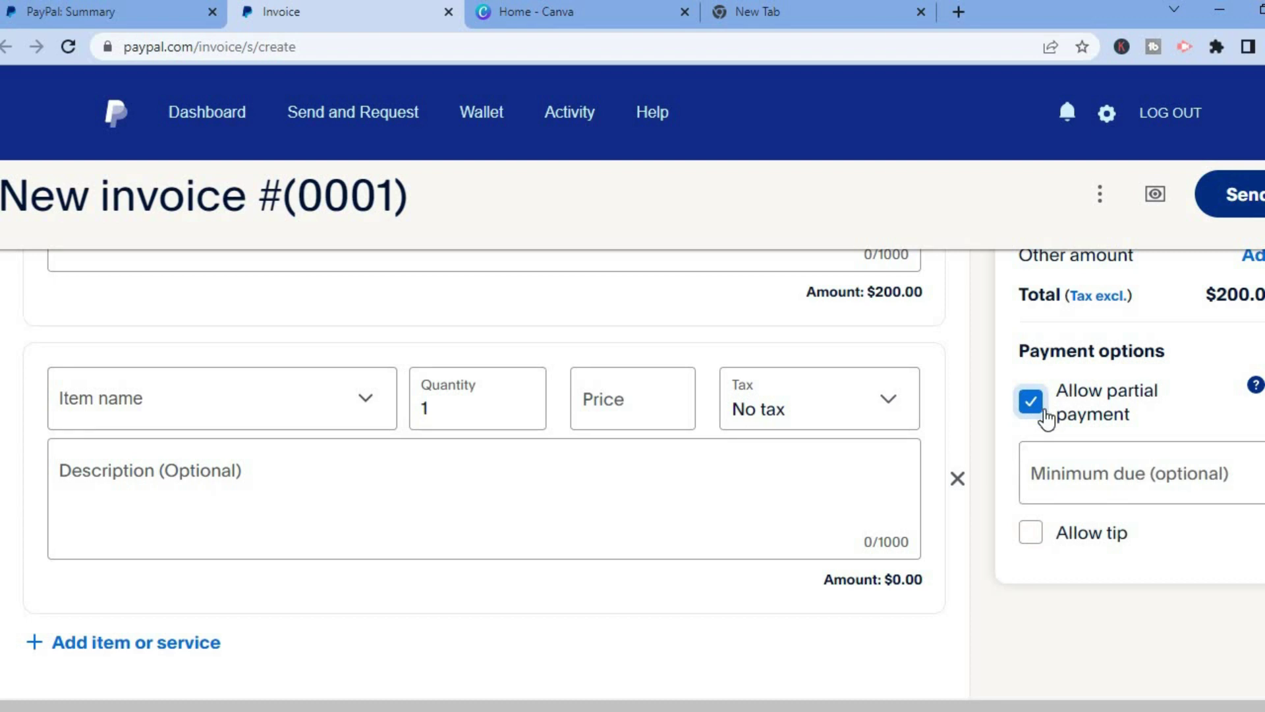
click(1076, 482)
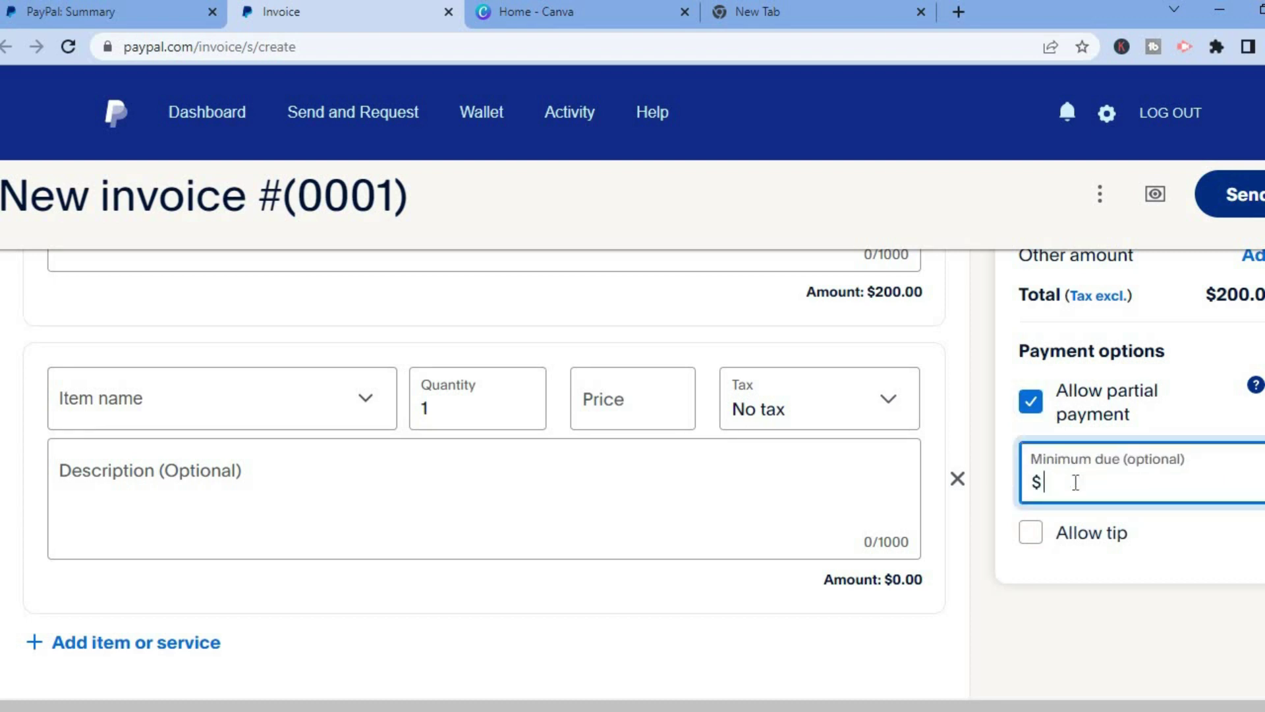
text(100)
click(1040, 539)
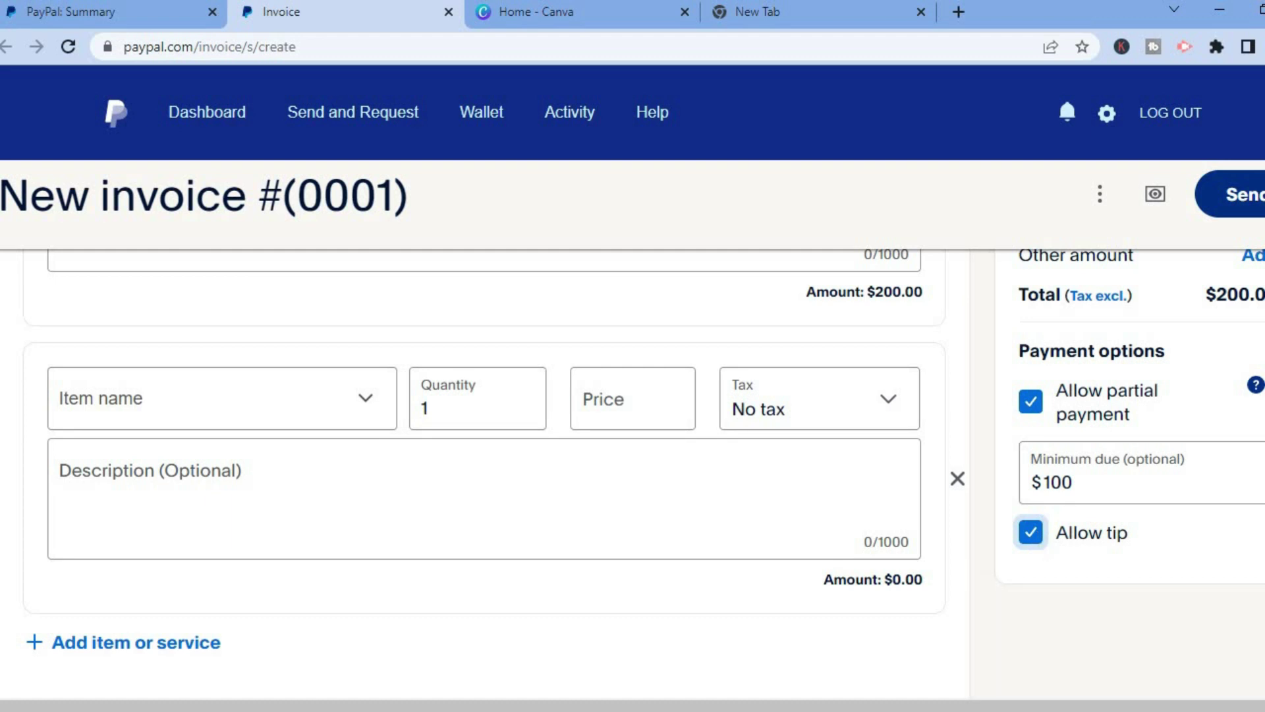
scroll(485, 461, down, 3)
Preview invoice #0001 showing $200.00 due, a $100.00 minimum option and a tip field.
scroll(484, 461, up, 4)
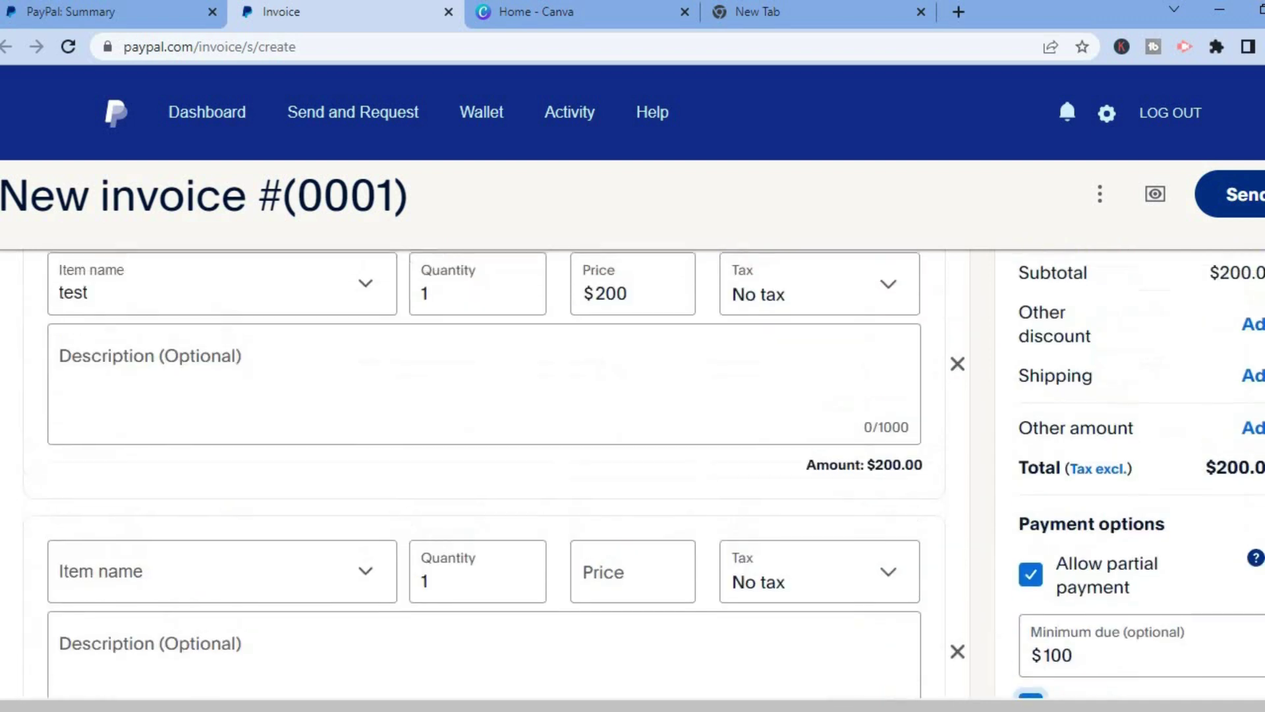
scroll(484, 461, up, 3)
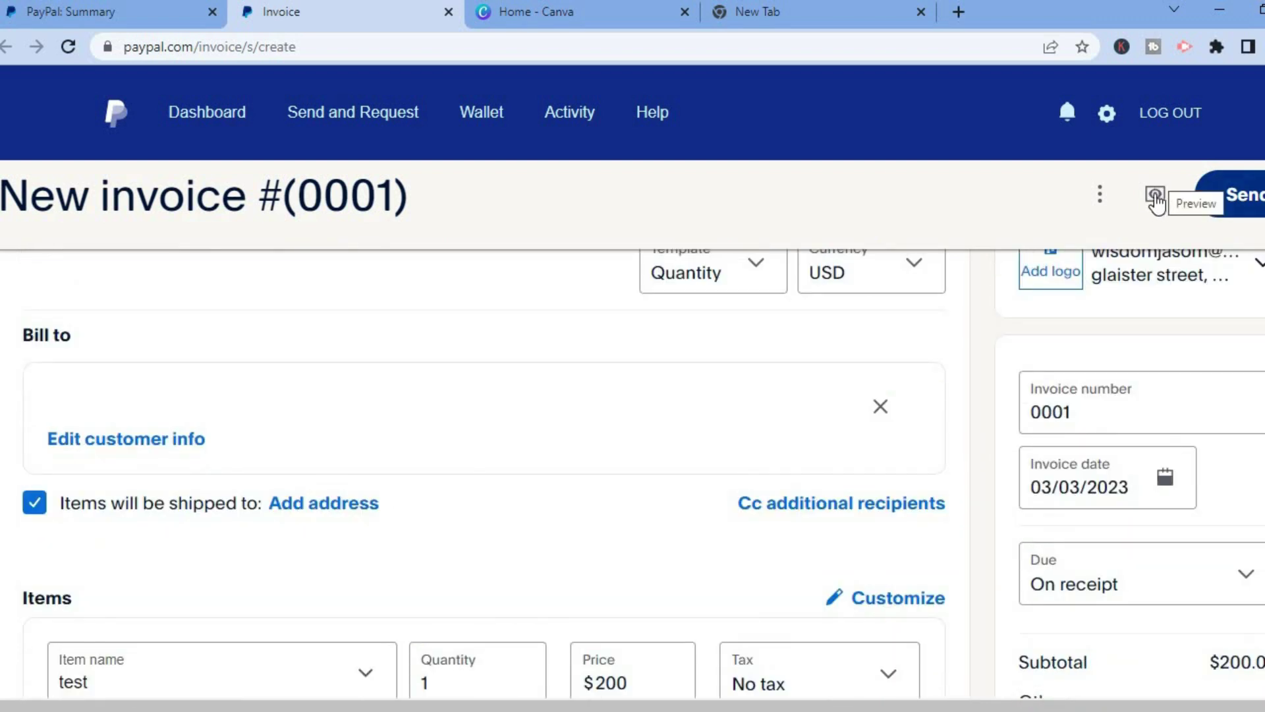
click(1156, 196)
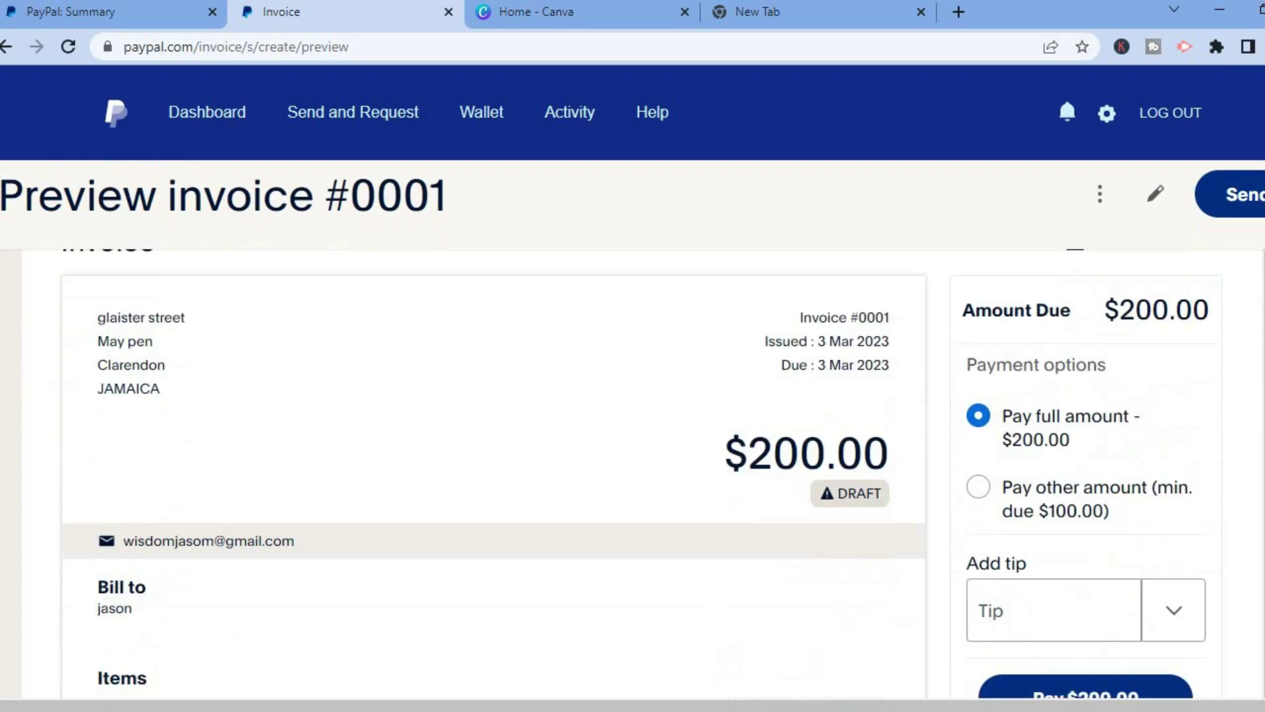
scroll(633, 462, down, 2)
scroll(633, 461, up, 5)
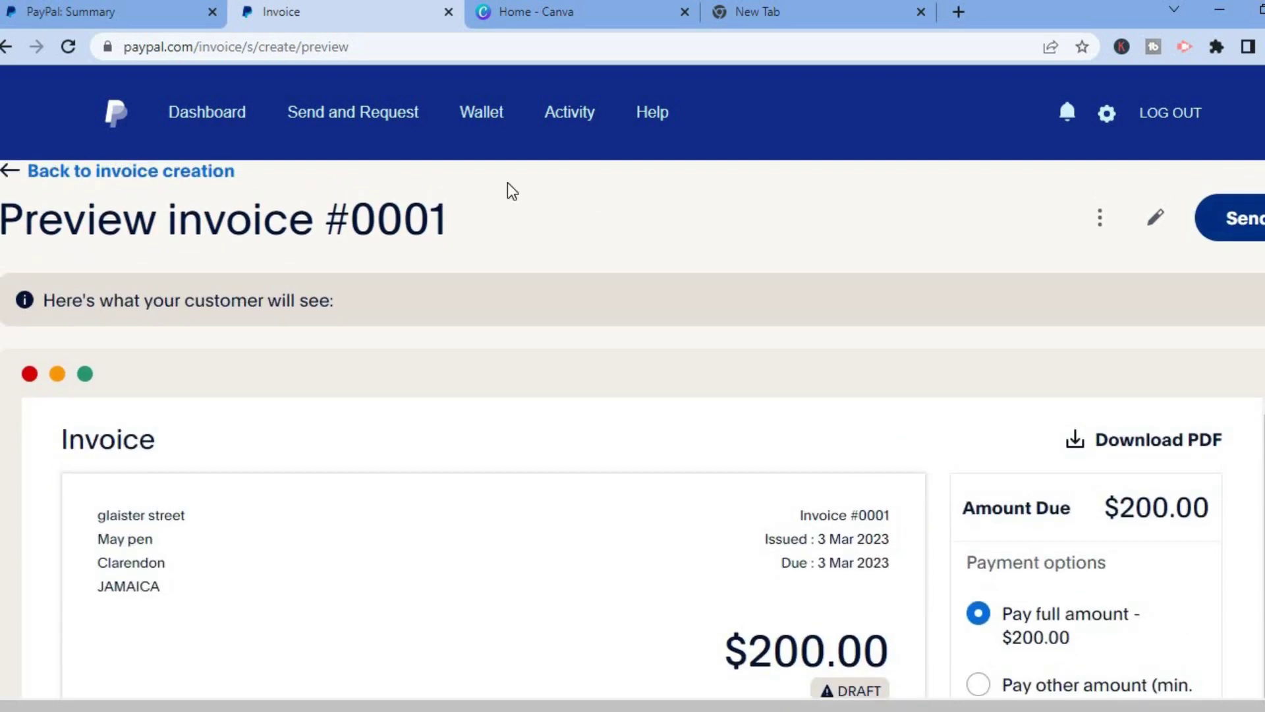
Go back to editing invoice #(0001) and open the More actions menu beside Preview.
click(16, 178)
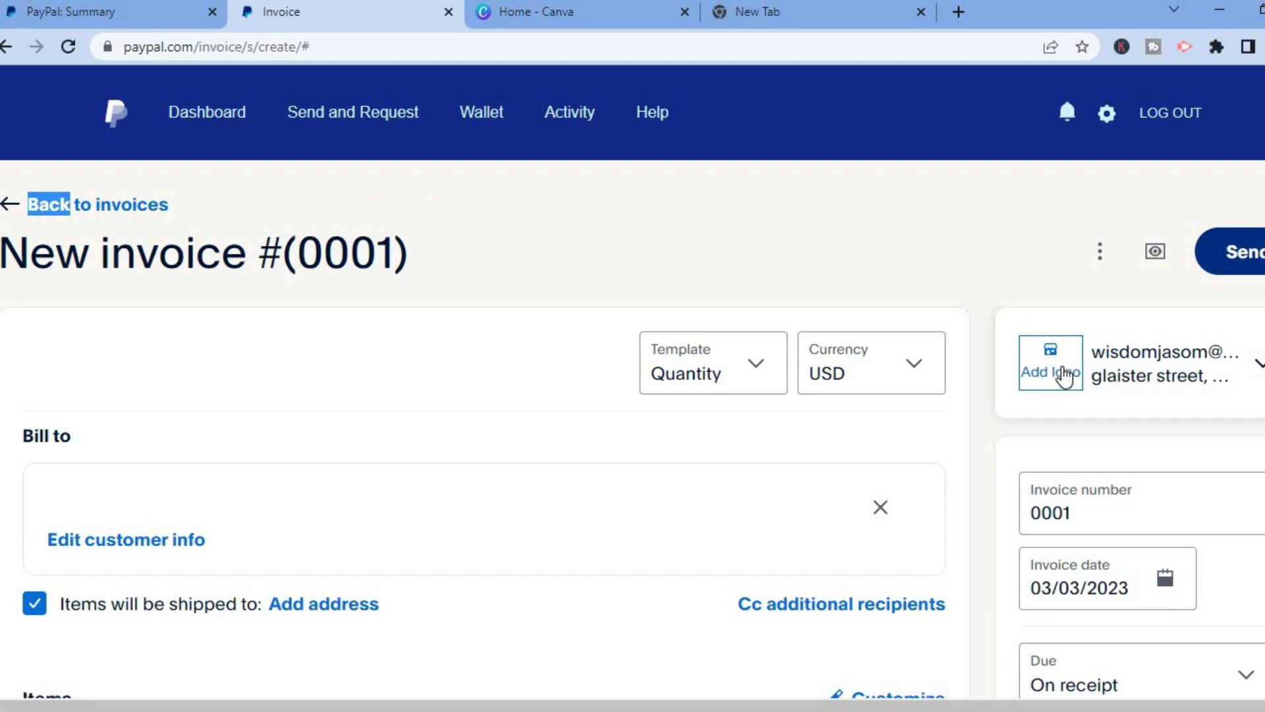
scroll(632, 462, down, 3)
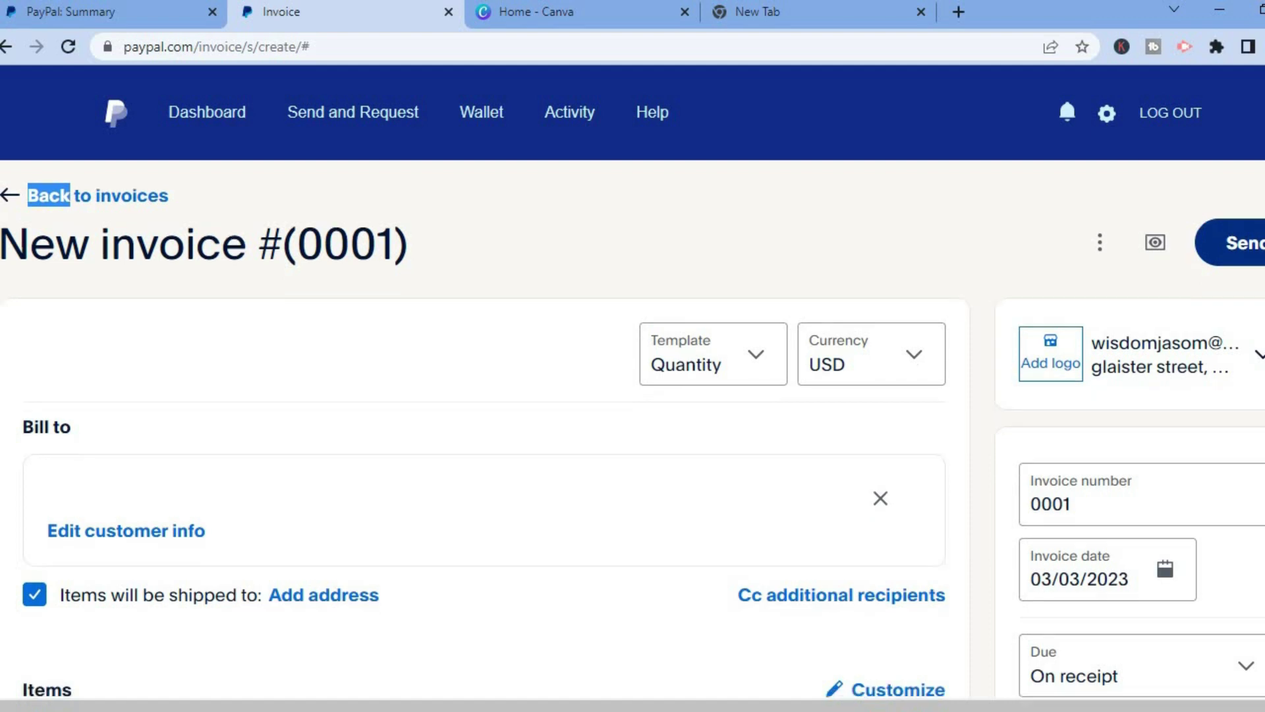
scroll(633, 475, up, 2)
scroll(633, 435, up, 1)
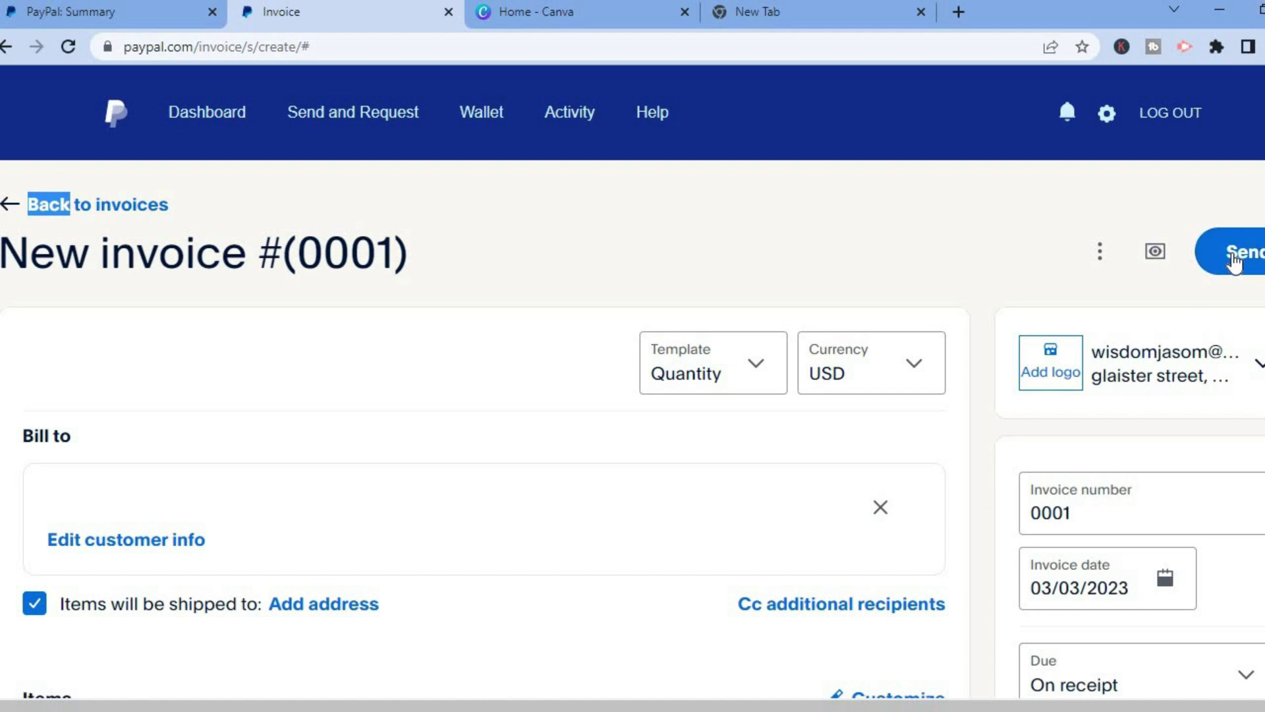
click(1099, 252)
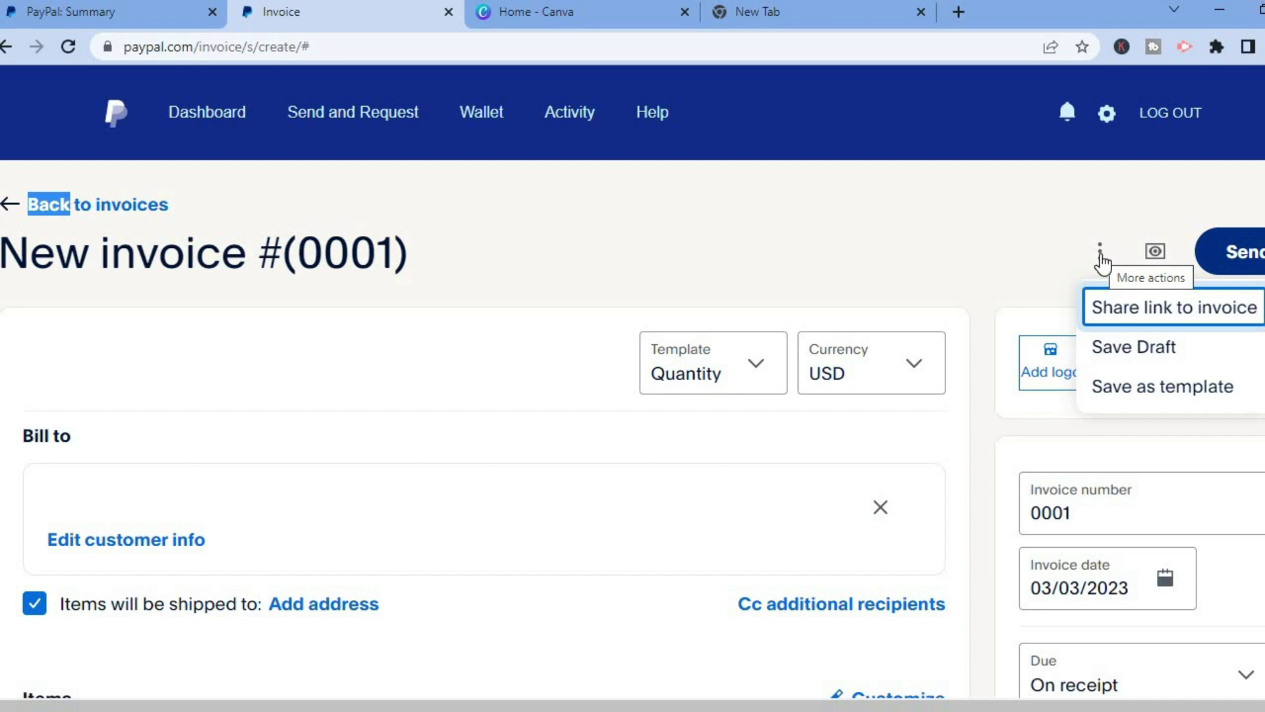
Create a shareable link to invoice 0001 and copy it.
click(1149, 315)
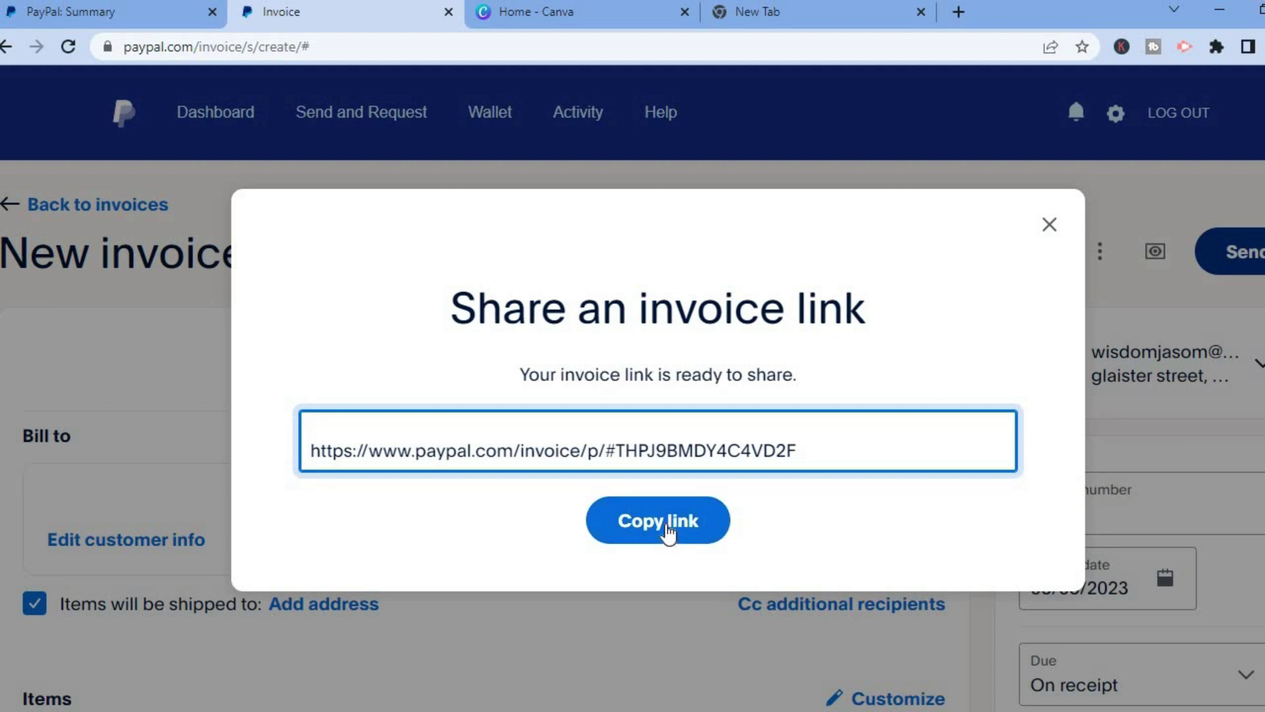
click(669, 533)
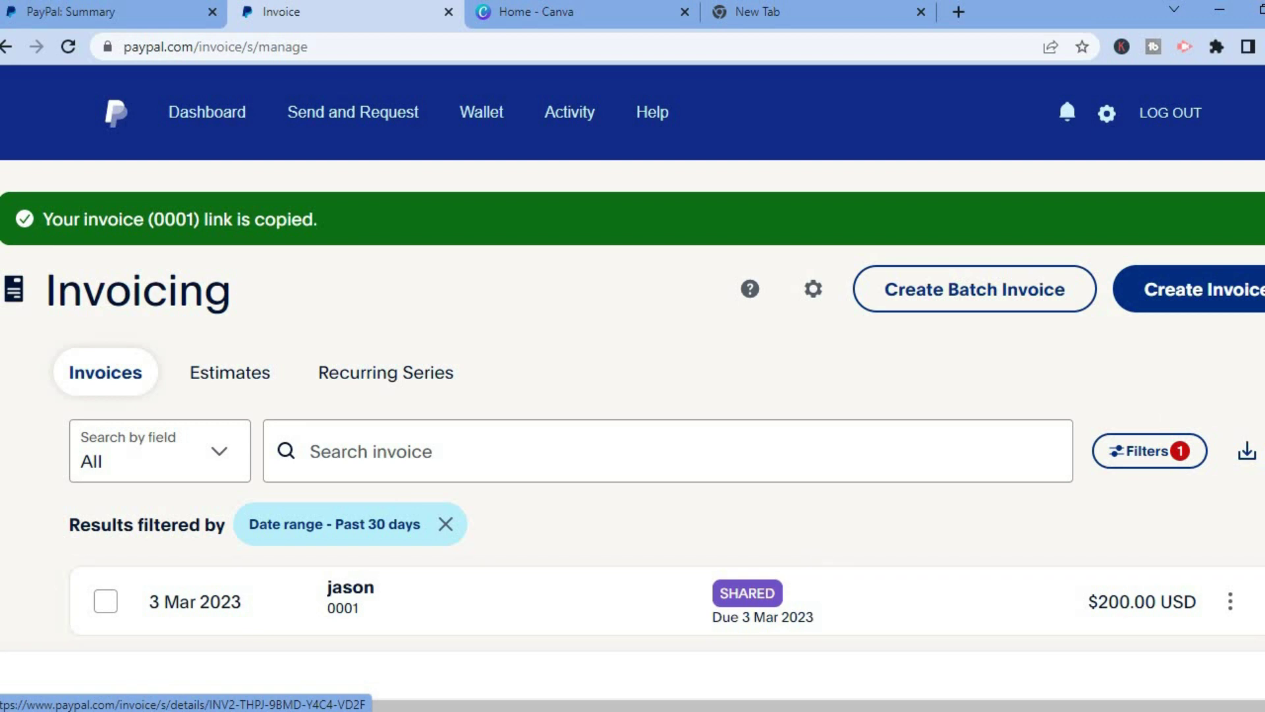
Open the three-dot actions menu on the SHARED $200.00 invoice 0001 row.
scroll(633, 428, down, 3)
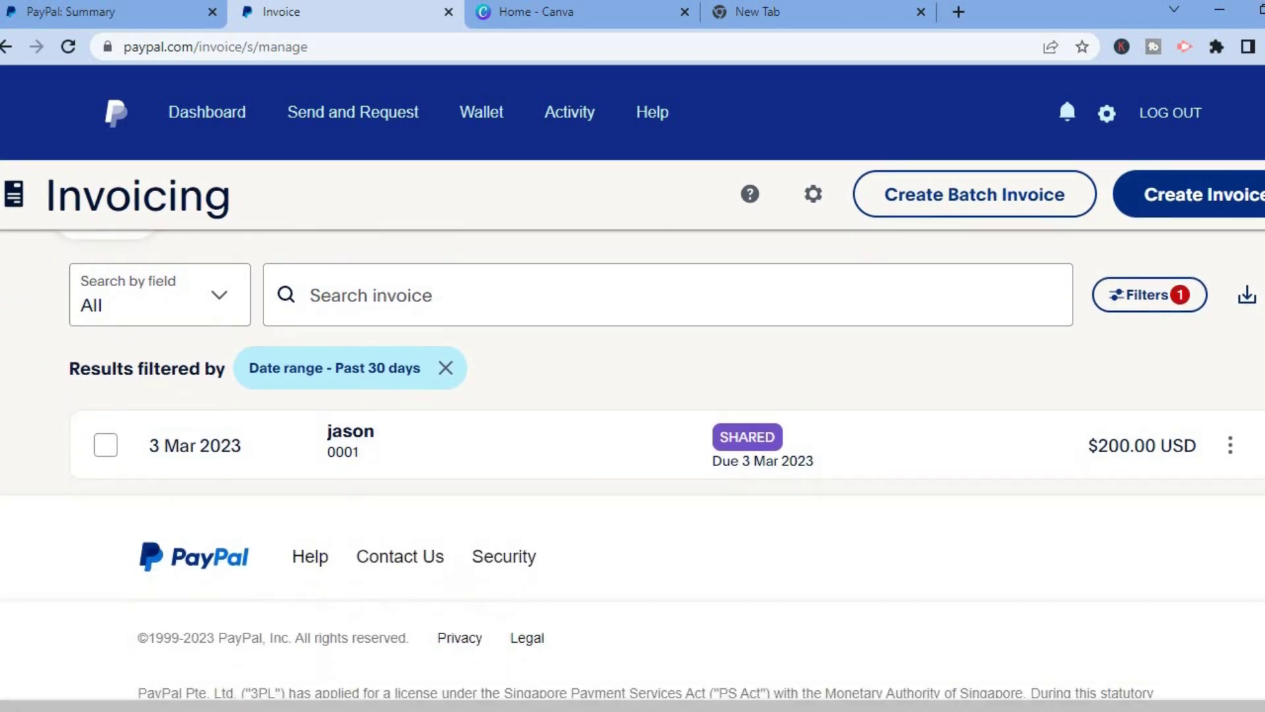
click(1233, 445)
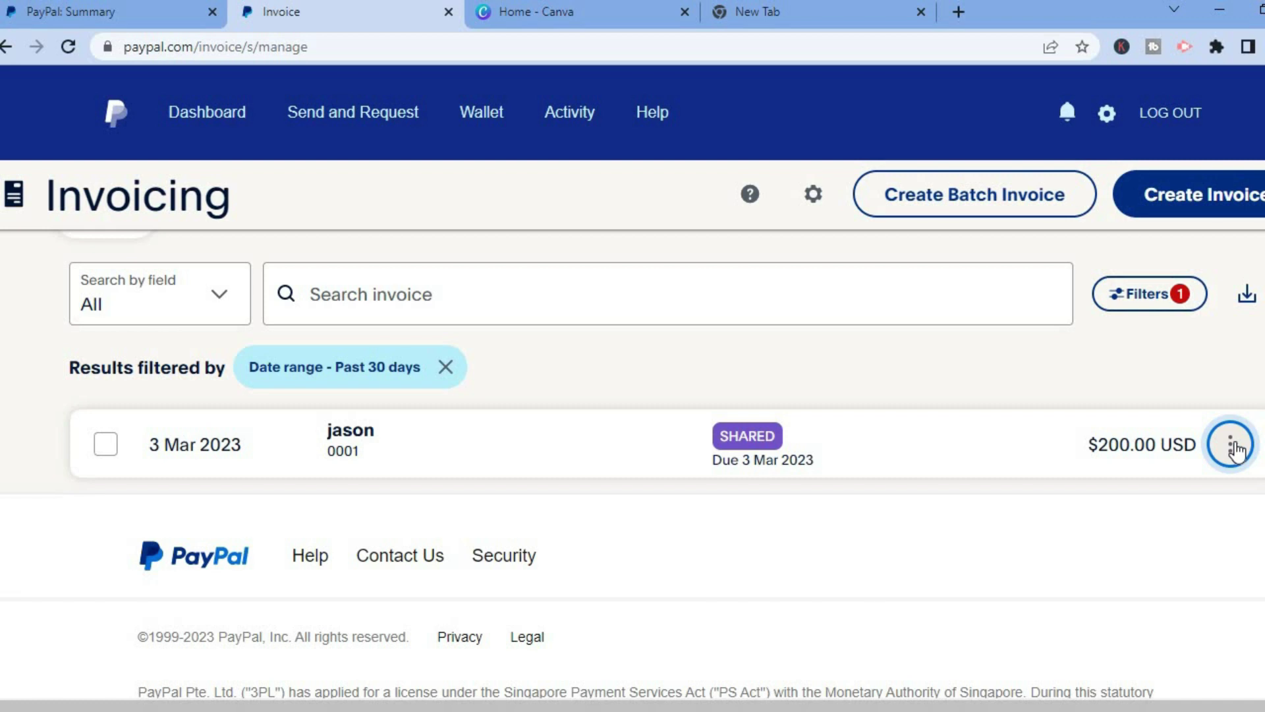